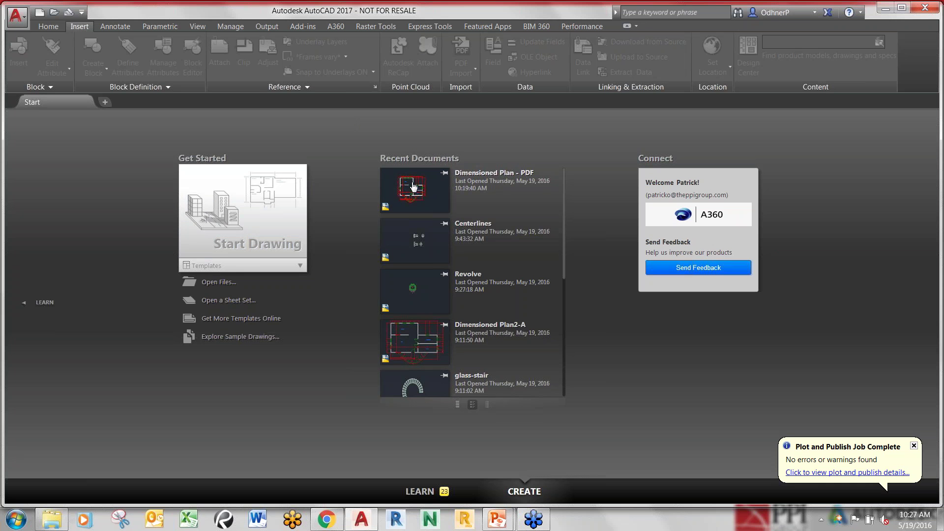
- Open the Dimensioned Plan - PDF drawing, ignore unresolved references, and switch to model space
{"action": "left_click", "coordinate": [412, 186]}
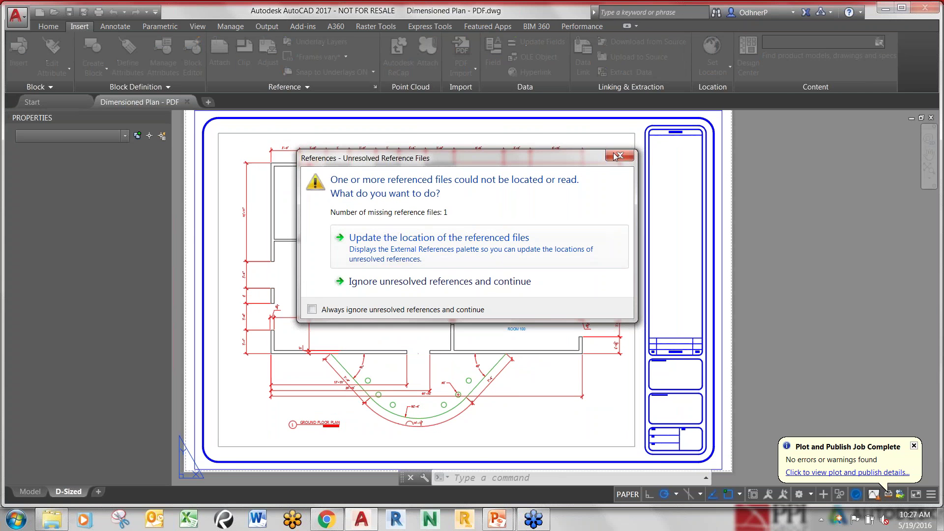
{"action": "left_click", "coordinate": [315, 278]}
{"action": "left_click", "coordinate": [31, 491]}
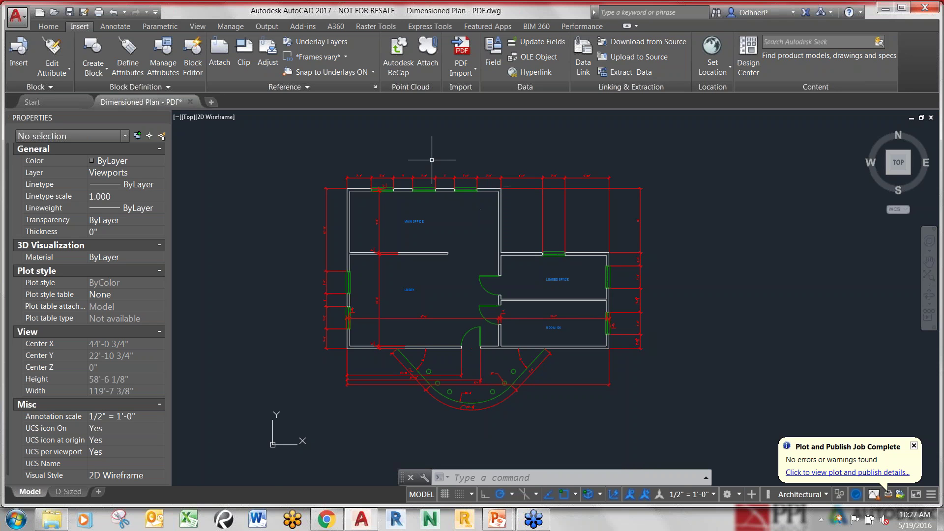
{"action": "scroll", "coordinate": [361, 172], "scroll_direction": "up", "scroll_amount": 6}
{"action": "scroll", "coordinate": [376, 186], "scroll_direction": "down", "scroll_amount": 2}
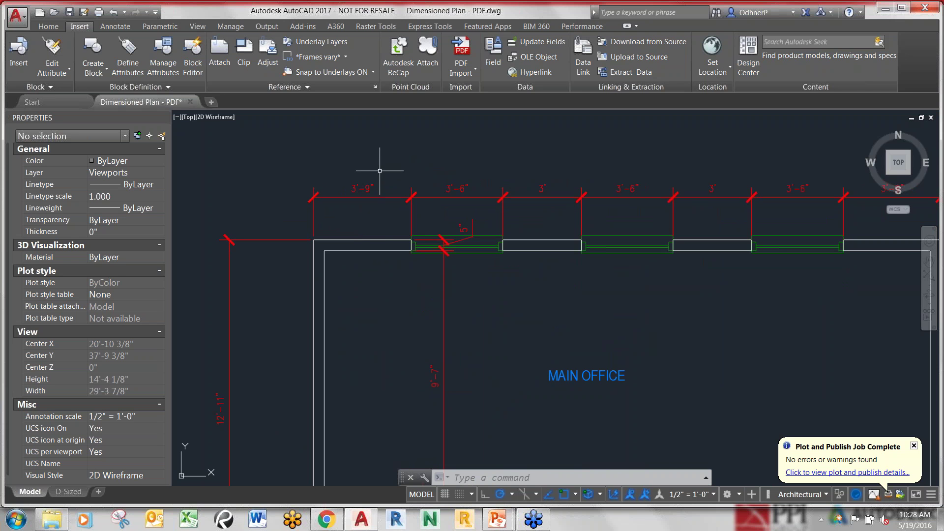
{"action": "scroll", "coordinate": [390, 185], "scroll_direction": "down", "scroll_amount": 2}
{"action": "scroll", "coordinate": [391, 185], "scroll_direction": "down", "scroll_amount": 3}
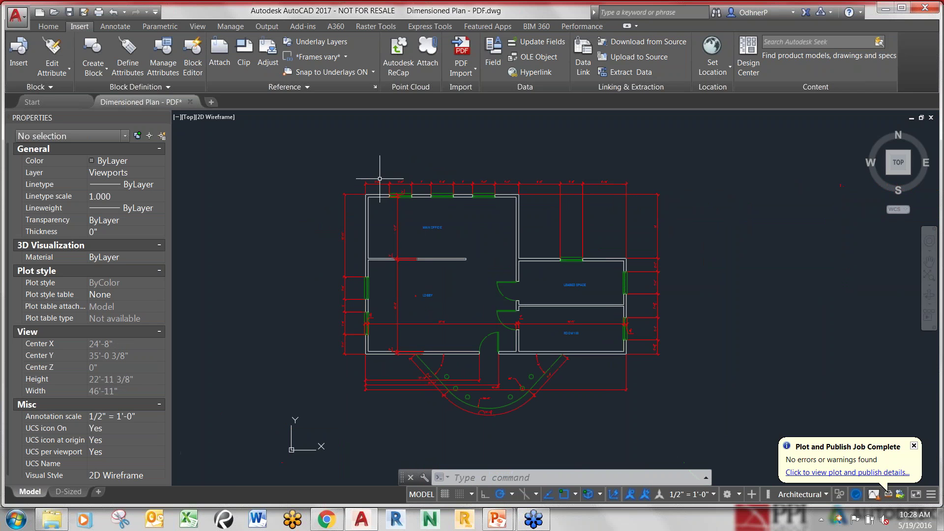
{"action": "scroll", "coordinate": [379, 187], "scroll_direction": "up", "scroll_amount": 5}
{"action": "scroll", "coordinate": [380, 188], "scroll_direction": "down", "scroll_amount": 6}
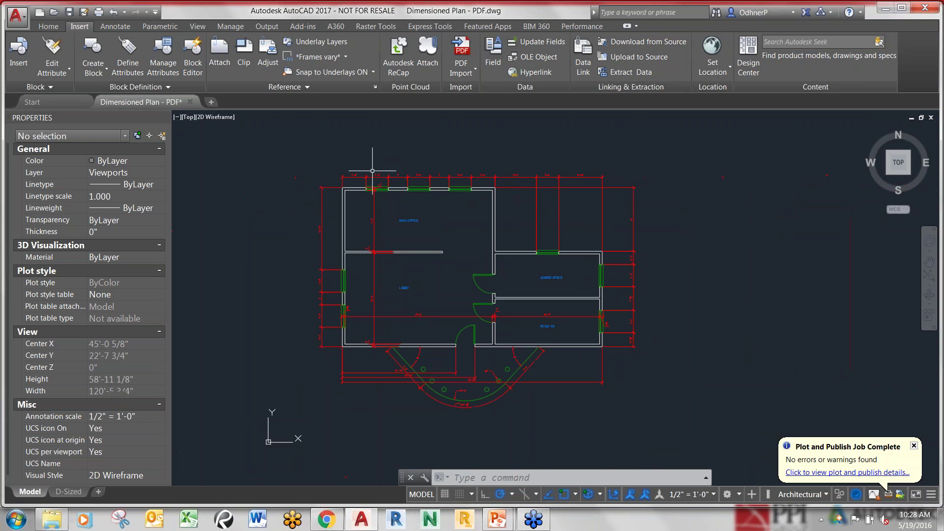
{"action": "scroll", "coordinate": [379, 173], "scroll_direction": "up", "scroll_amount": 6}
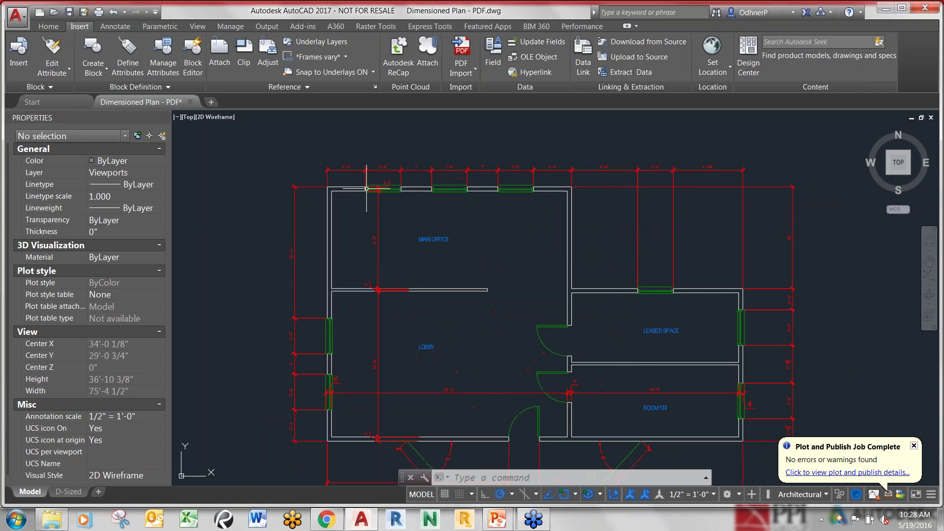
{"action": "left_click", "coordinate": [347, 184]}
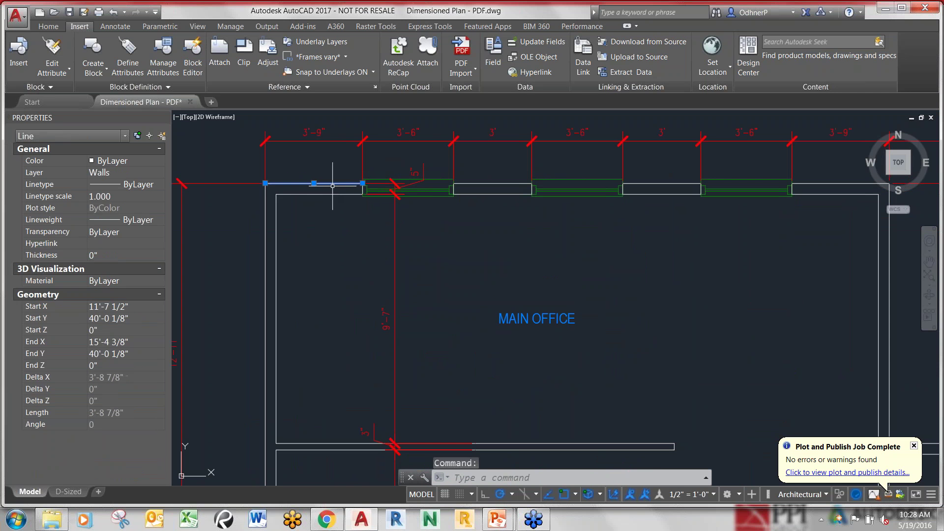
{"action": "left_click", "coordinate": [265, 209]}
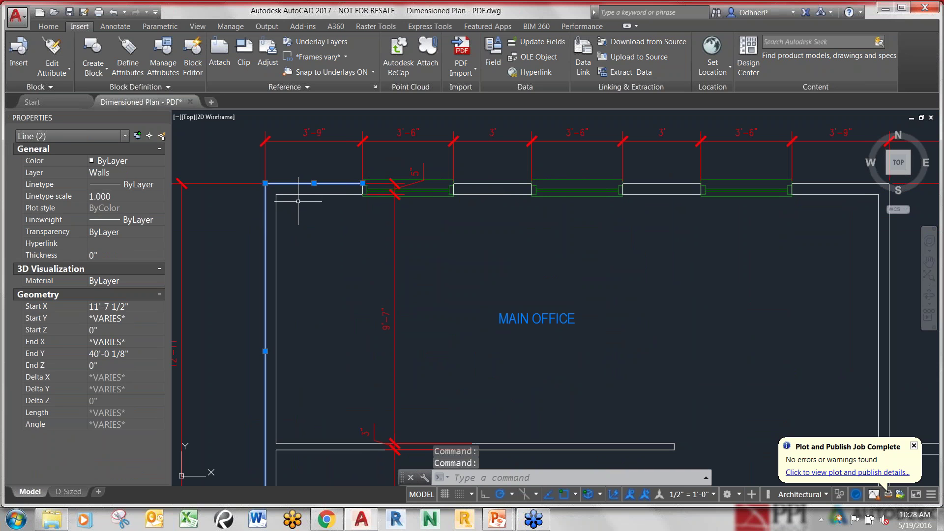
{"action": "key", "text": "Escape"}
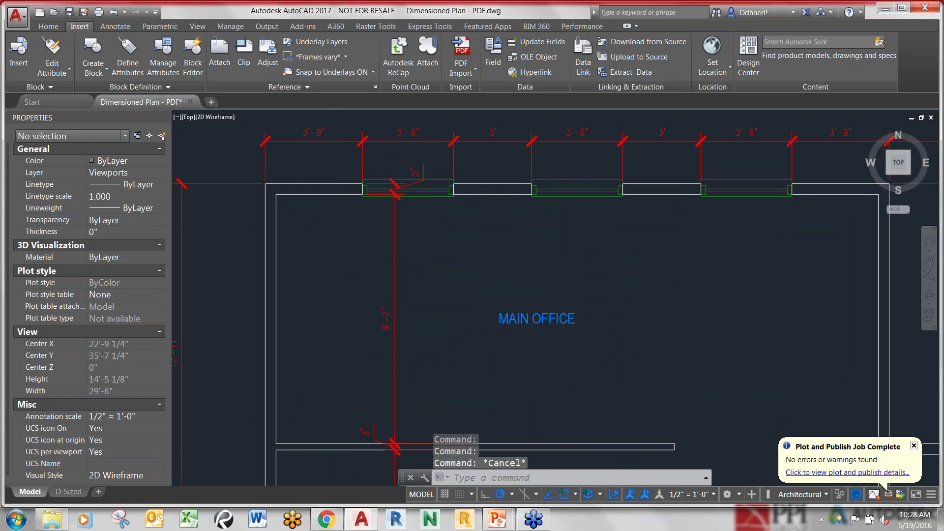
{"action": "scroll", "coordinate": [333, 132], "scroll_direction": "up", "scroll_amount": 2}
{"action": "scroll", "coordinate": [379, 158], "scroll_direction": "down", "scroll_amount": 2}
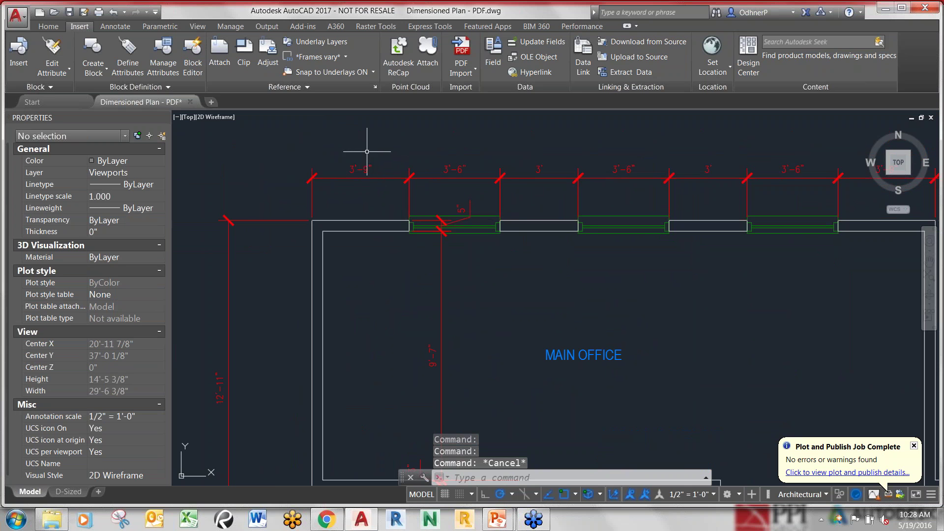
{"action": "scroll", "coordinate": [353, 163], "scroll_direction": "up", "scroll_amount": 2}
{"action": "scroll", "coordinate": [353, 164], "scroll_direction": "up", "scroll_amount": 2}
{"action": "left_click", "coordinate": [349, 173]}
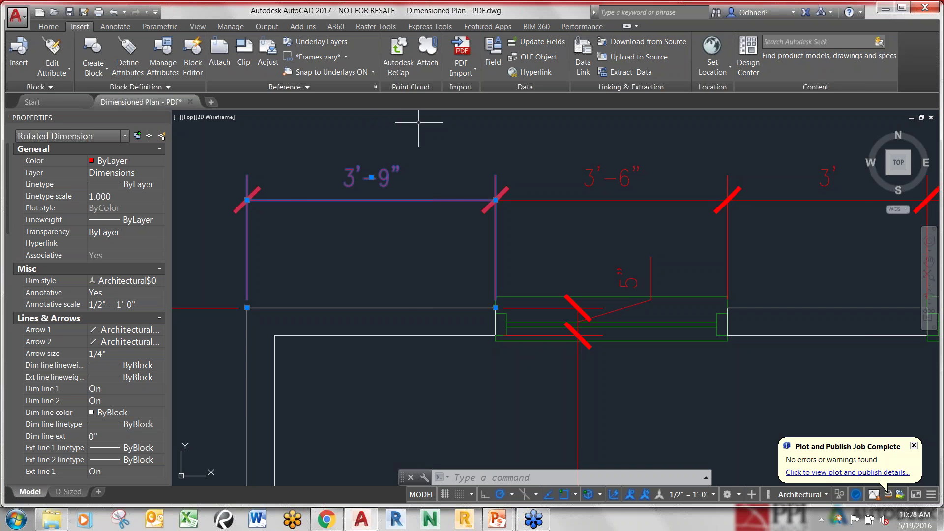
{"action": "scroll", "coordinate": [378, 180], "scroll_direction": "down", "scroll_amount": 10}
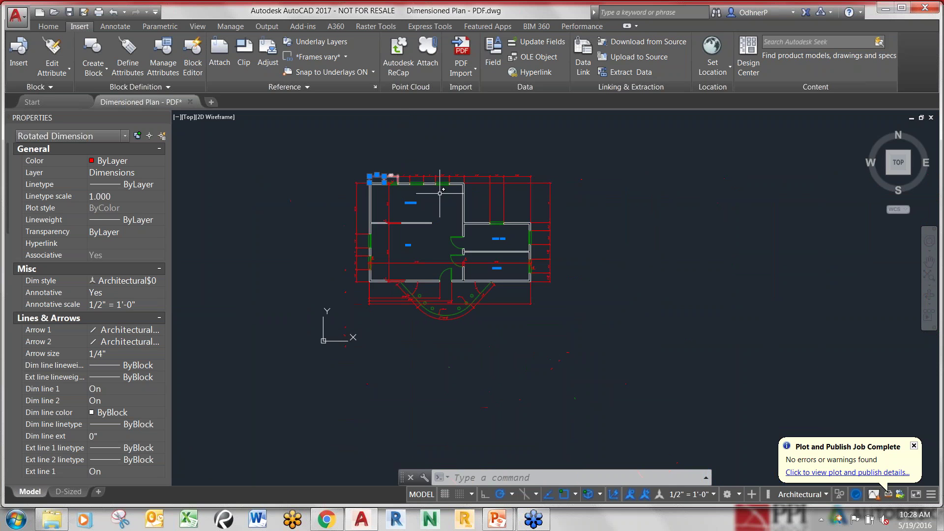
{"action": "middle_click_drag", "start_coordinate": [456, 201], "coordinate": [413, 240]}
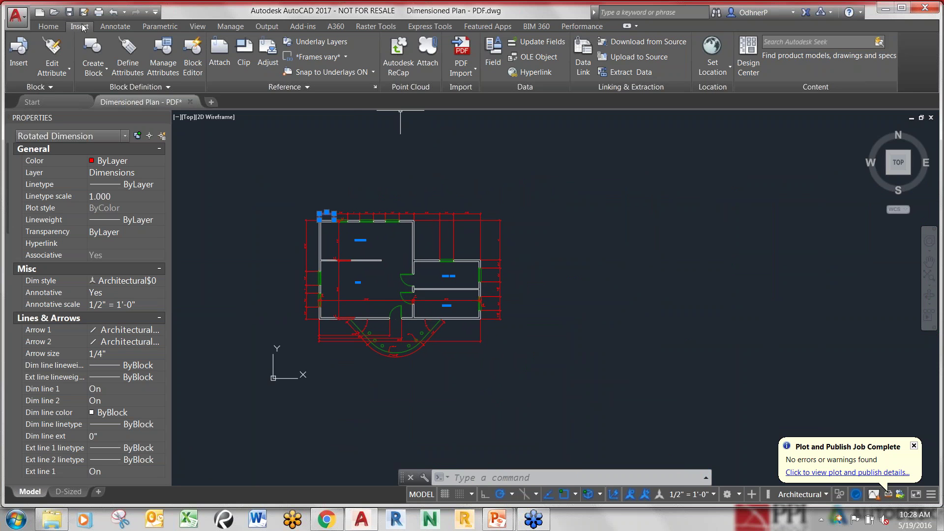
- Start PDF Import and choose Dimensioned Plan - PDF.pdf to open its import settings
{"action": "left_click", "coordinate": [465, 70]}
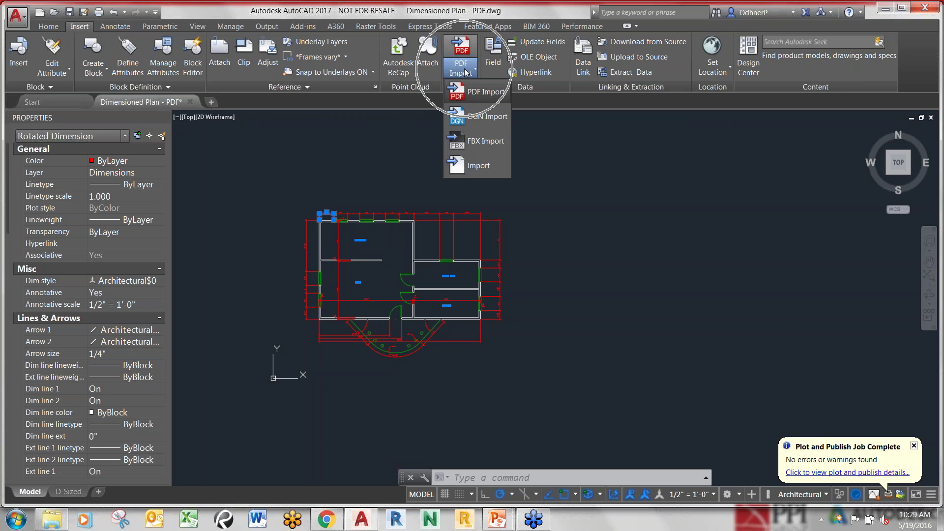
{"action": "left_click", "coordinate": [482, 96]}
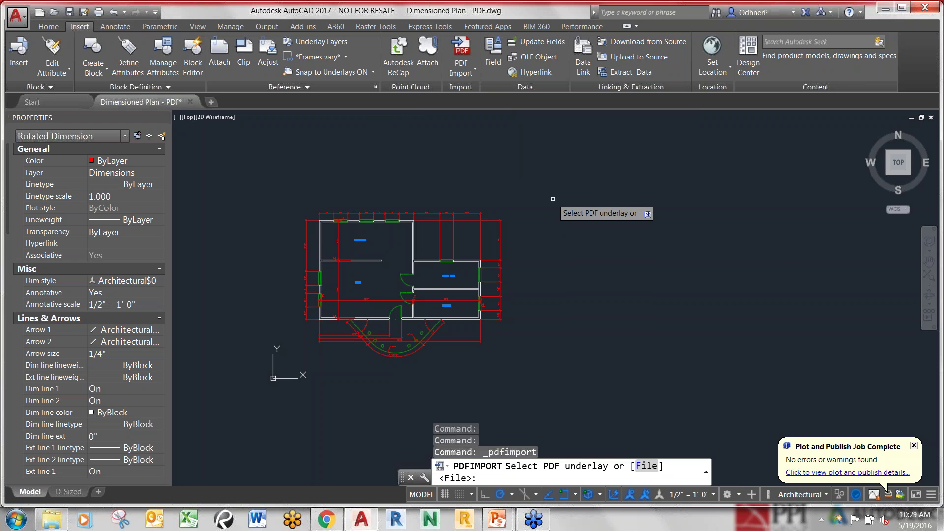
{"action": "key", "text": "Return"}
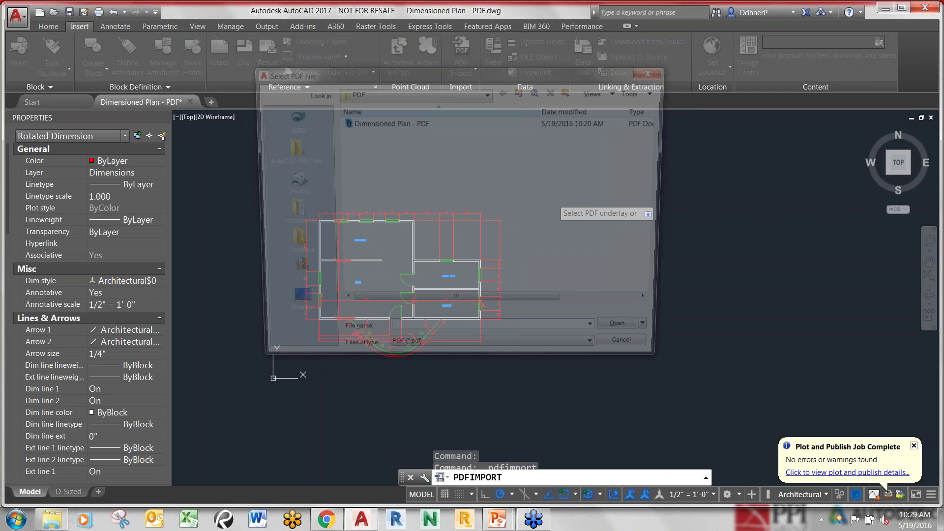
{"action": "left_click", "coordinate": [379, 123]}
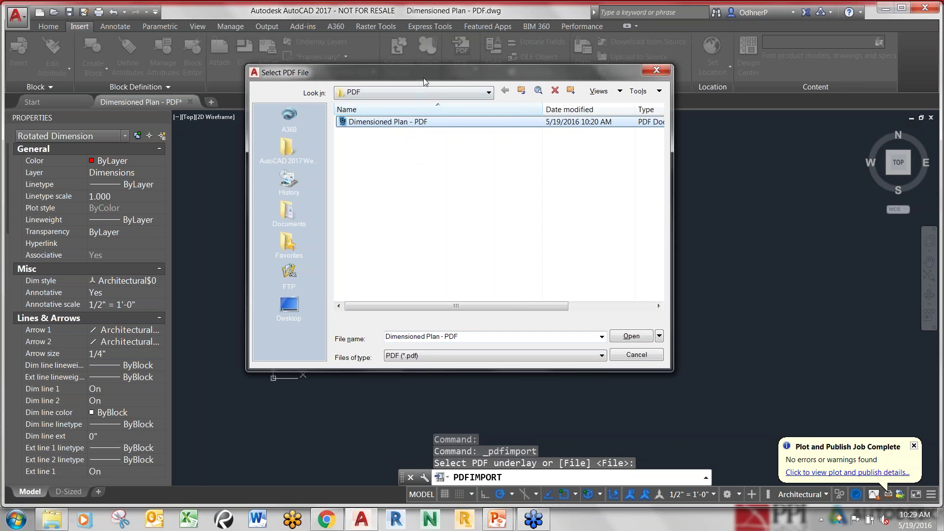
{"action": "left_click_drag", "start_coordinate": [424, 79], "coordinate": [377, 125]}
{"action": "left_click", "coordinate": [616, 378]}
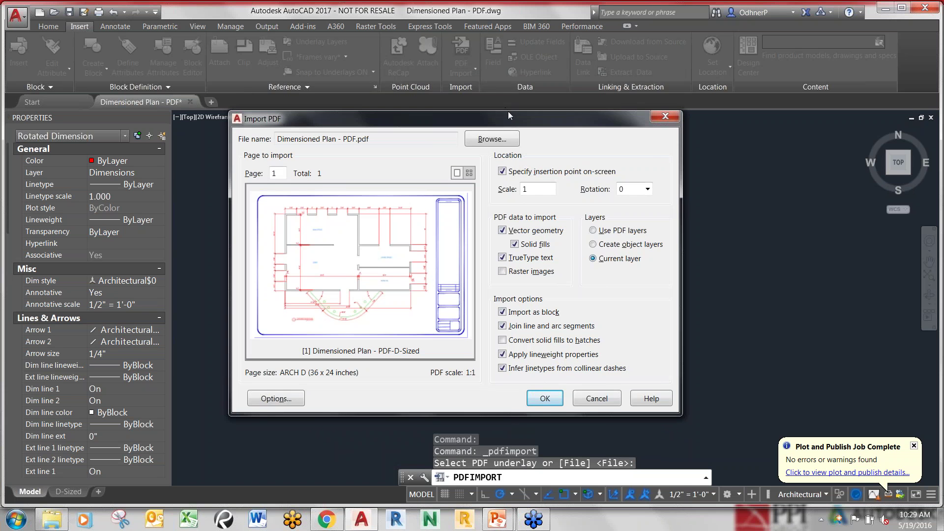
- Toggle the PDF lineweights option, accept the settings, then cancel at the insertion point prompt
{"action": "left_click_drag", "start_coordinate": [508, 116], "coordinate": [509, 82]}
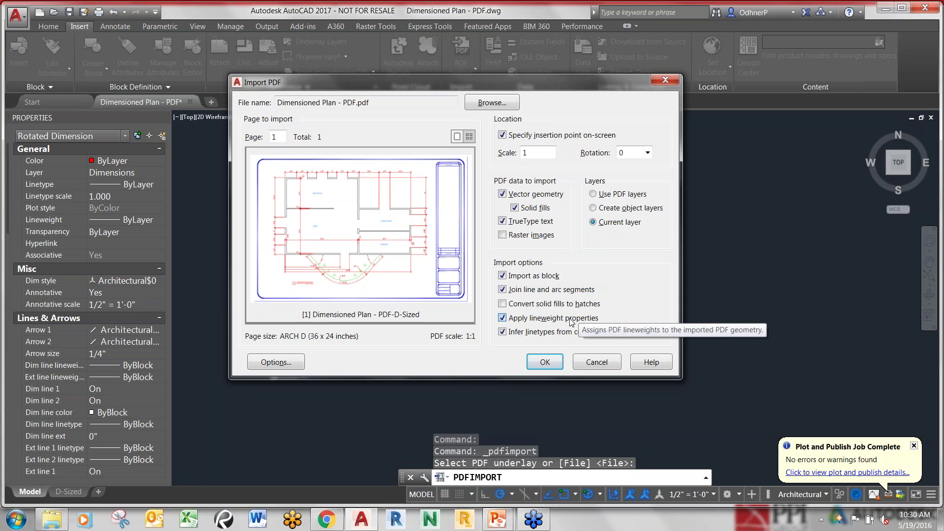
{"action": "left_click", "coordinate": [502, 318]}
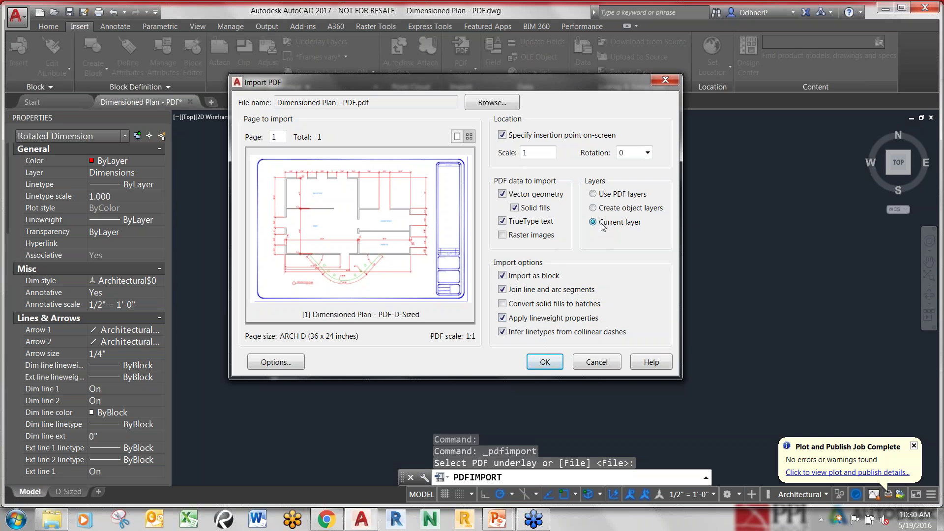
{"action": "left_click", "coordinate": [550, 359]}
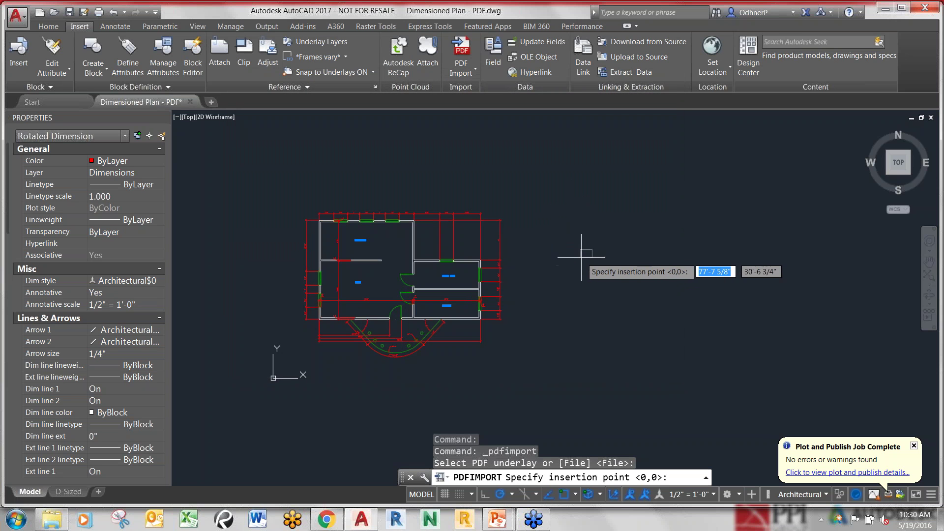
{"action": "key", "text": "Escape"}
- Rerun PDF Import on Dimensioned Plan - PDF.pdf and set the import scale to 24
{"action": "left_click", "coordinate": [461, 68]}
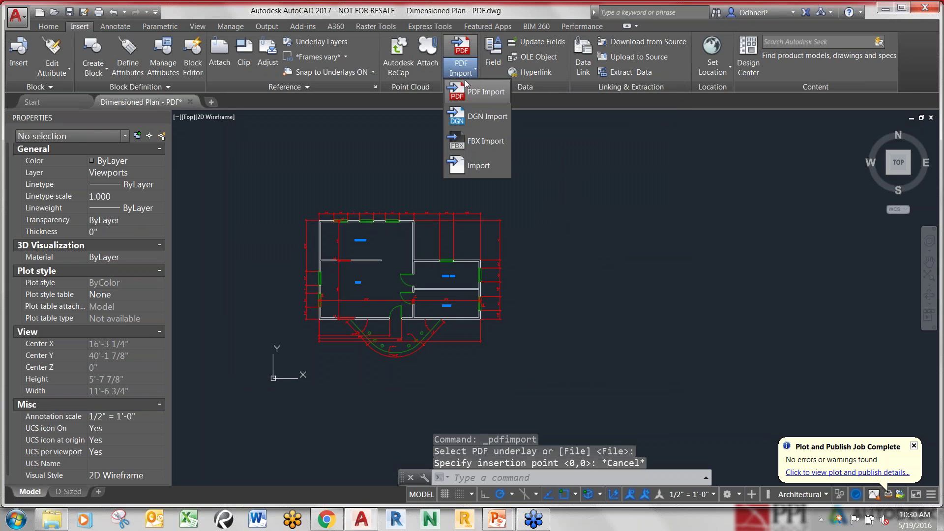
{"action": "left_click", "coordinate": [476, 93]}
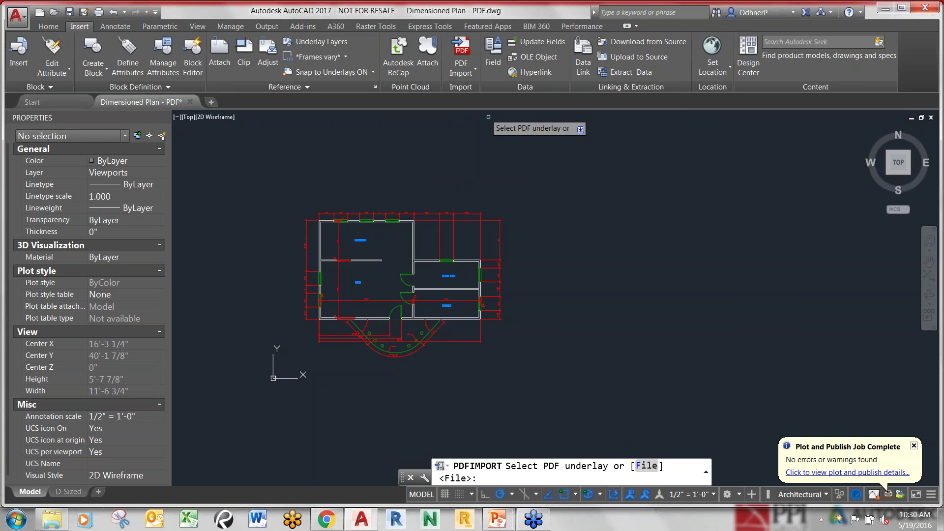
{"action": "key", "text": "Return"}
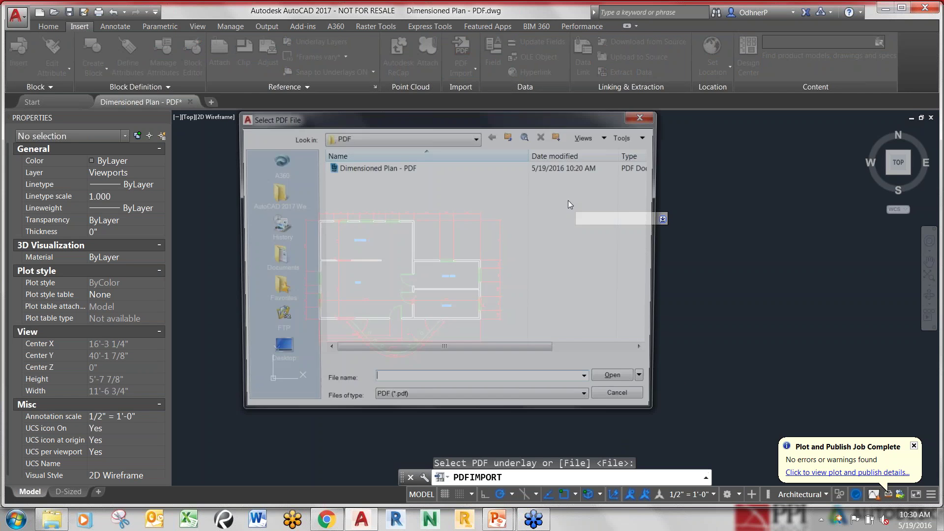
{"action": "left_click", "coordinate": [619, 381]}
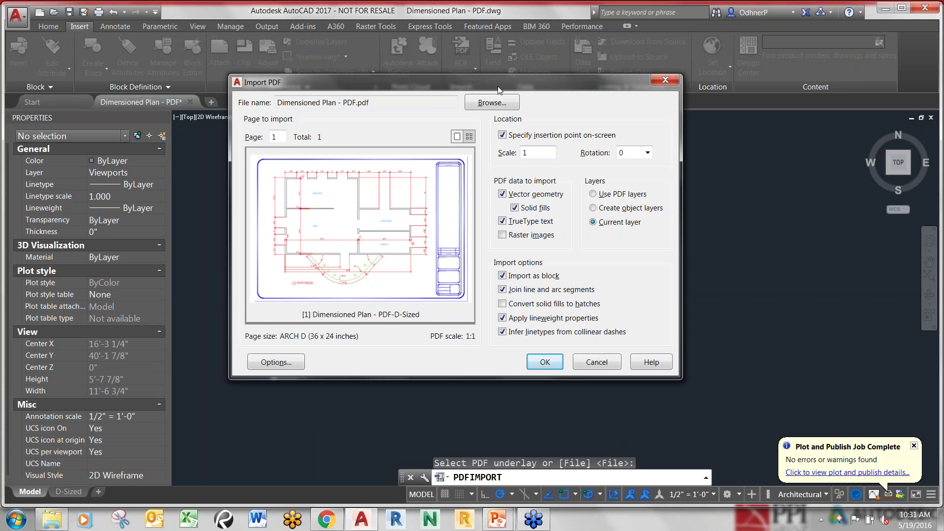
{"action": "left_click_drag", "start_coordinate": [493, 82], "coordinate": [503, 111]}
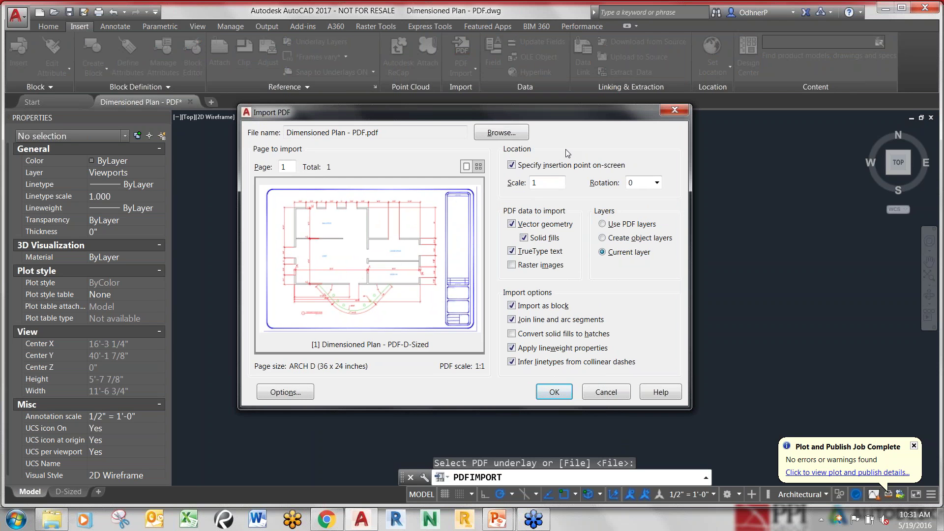
{"action": "left_click", "coordinate": [554, 184]}
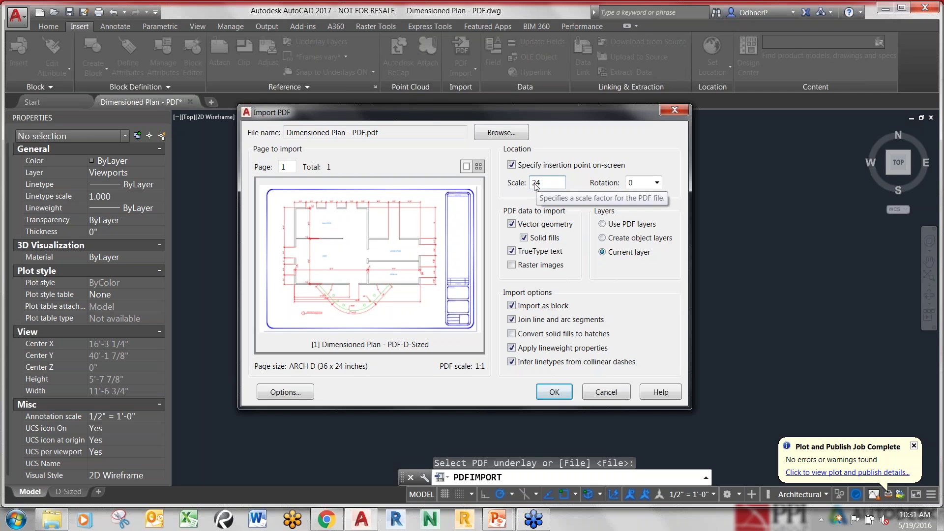
{"action": "left_click", "coordinate": [554, 391]}
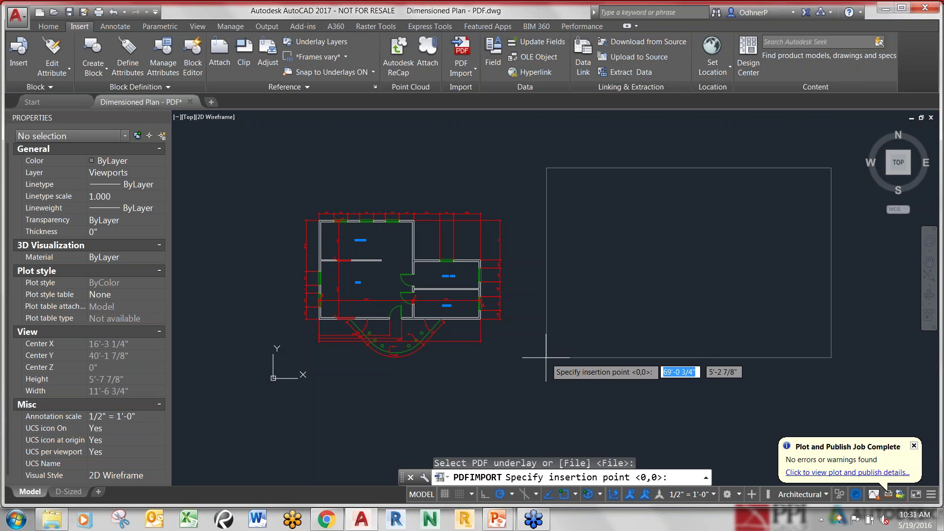
{"action": "left_click", "coordinate": [539, 366]}
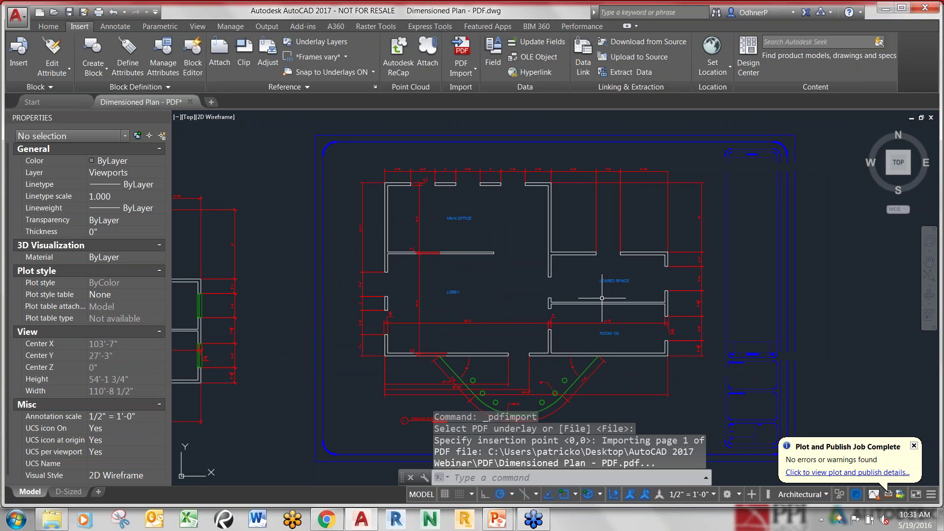
{"action": "scroll", "coordinate": [589, 240], "scroll_direction": "down", "scroll_amount": 10}
{"action": "scroll", "coordinate": [589, 241], "scroll_direction": "up", "scroll_amount": 2}
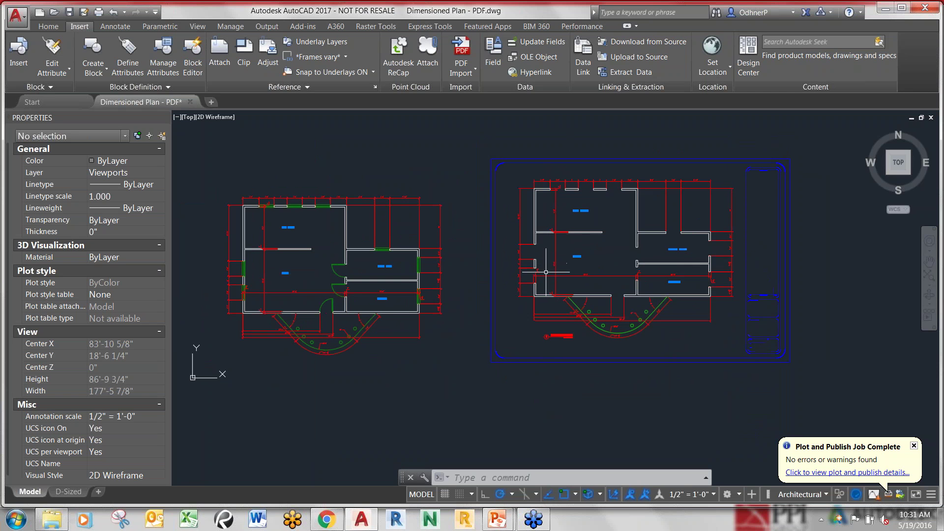
{"action": "middle_click_drag", "start_coordinate": [554, 272], "coordinate": [571, 265]}
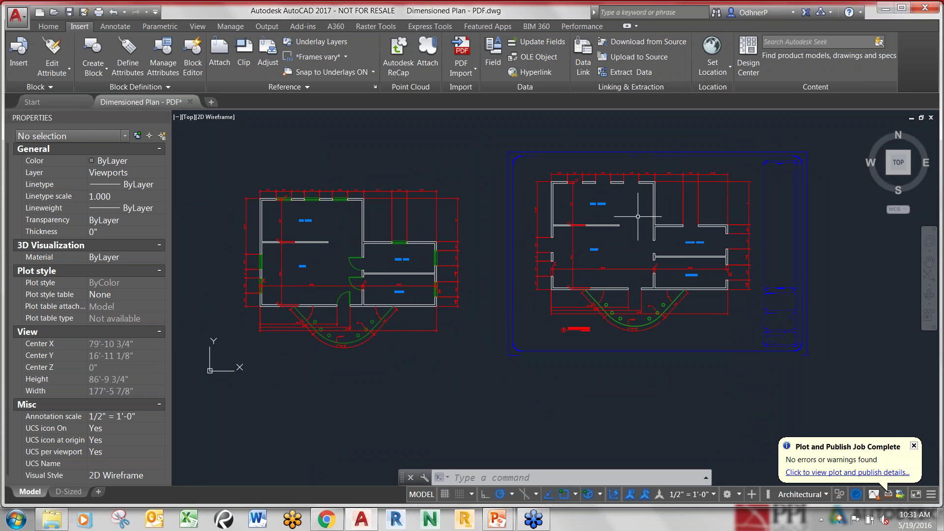
{"action": "scroll", "coordinate": [685, 174], "scroll_direction": "up", "scroll_amount": 2}
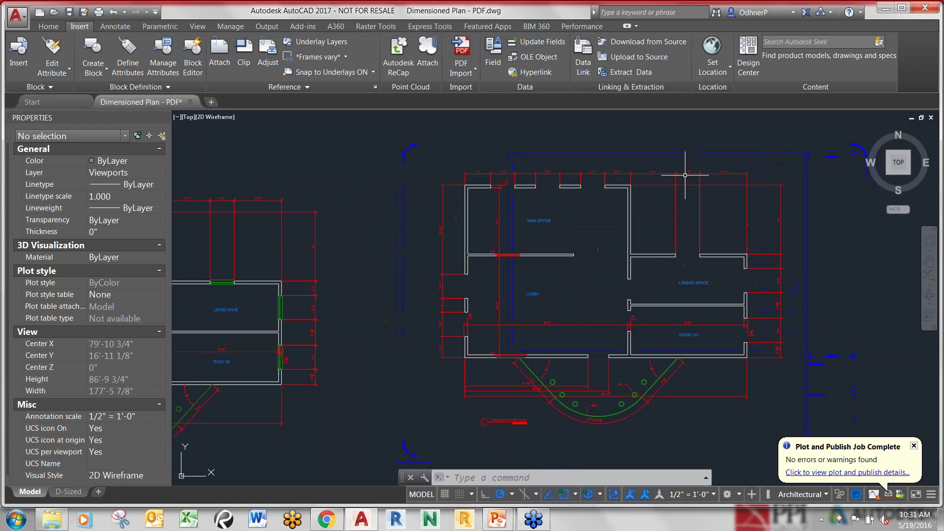
{"action": "scroll", "coordinate": [670, 164], "scroll_direction": "up", "scroll_amount": 1}
{"action": "scroll", "coordinate": [391, 169], "scroll_direction": "down", "scroll_amount": 3}
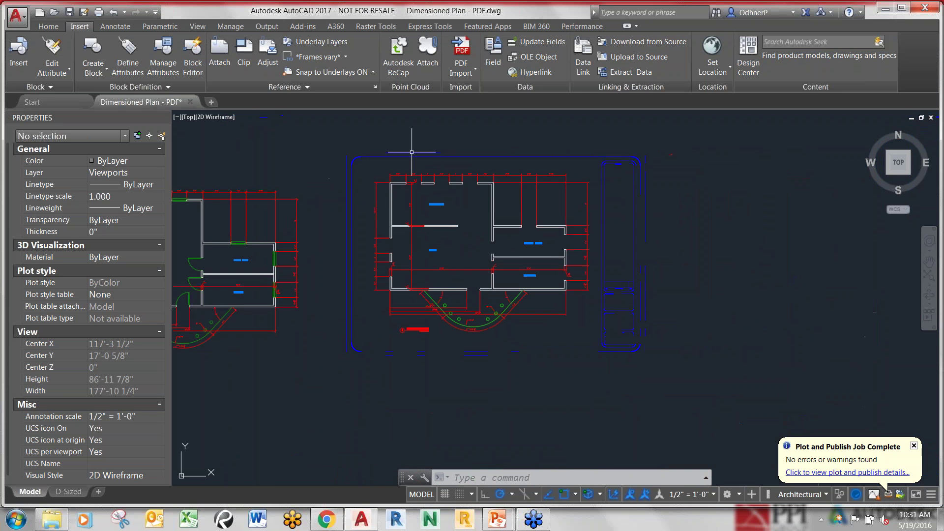
- Select the imported plan block on the right and explode it
{"action": "left_click", "coordinate": [409, 154]}
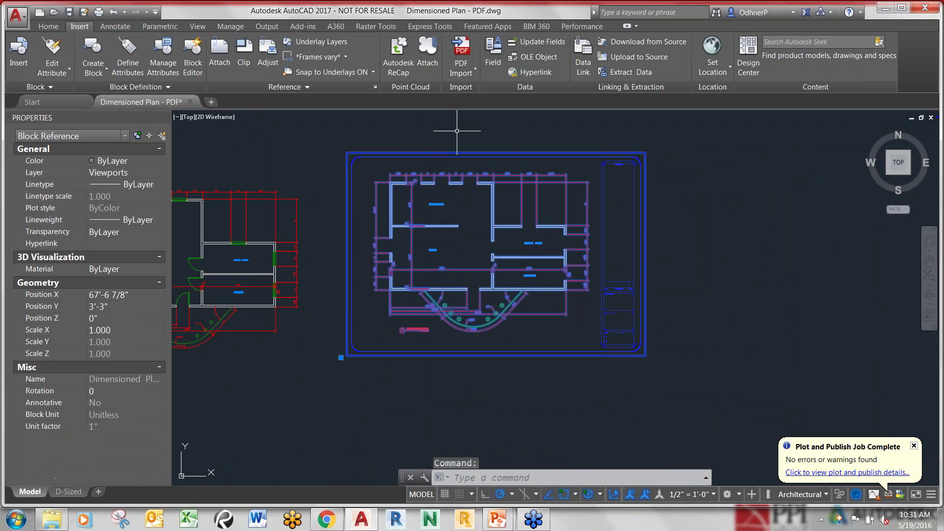
{"action": "key", "text": "Escape"}
{"action": "key", "text": "Escape"}
{"action": "key", "text": "Escape"}
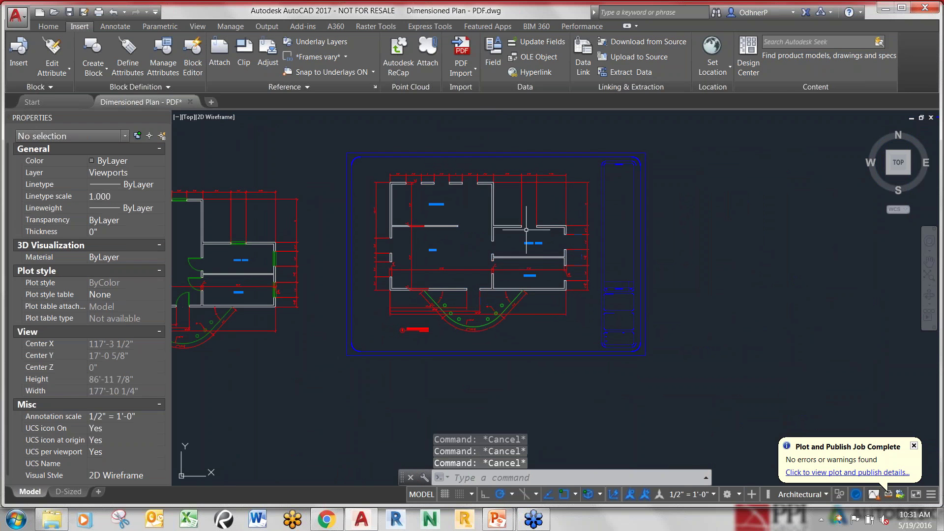
{"action": "left_click", "coordinate": [494, 154]}
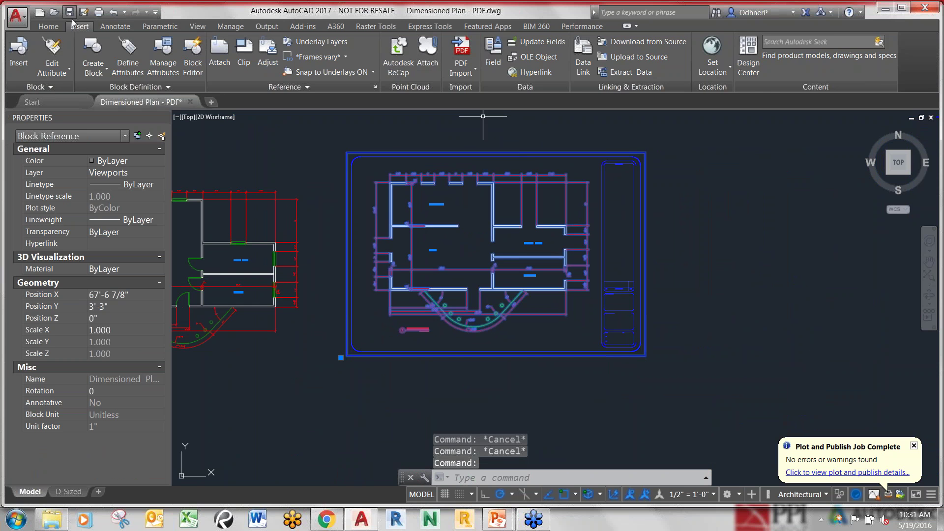
{"action": "left_click", "coordinate": [55, 27]}
{"action": "key", "text": "Escape"}
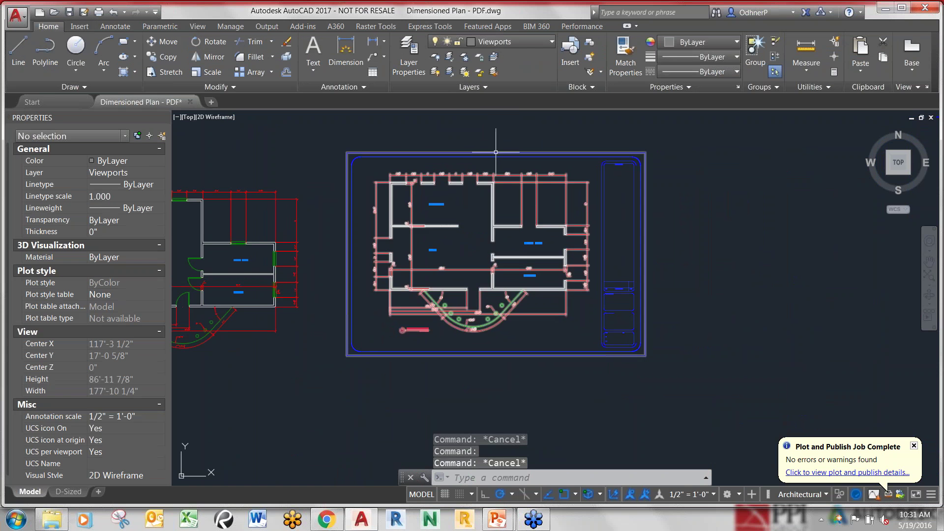
{"action": "left_click", "coordinate": [493, 154]}
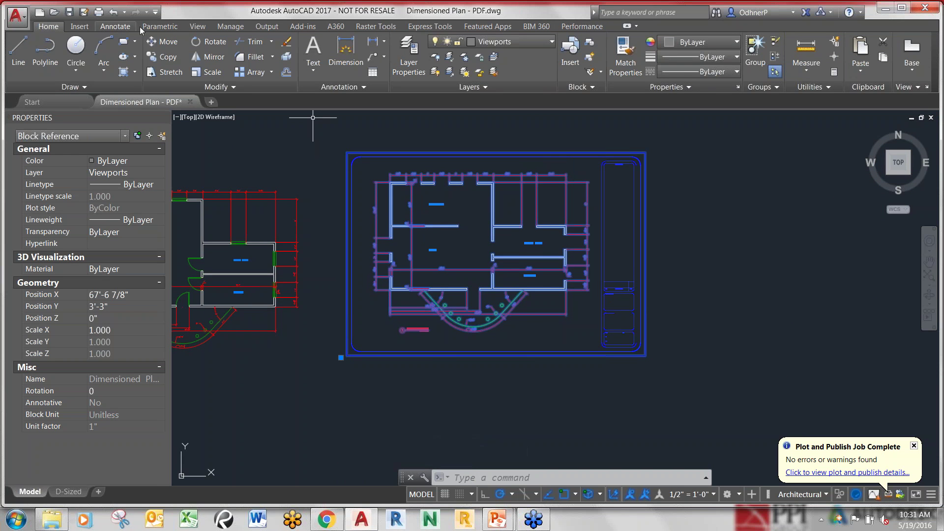
{"action": "left_click", "coordinate": [287, 58]}
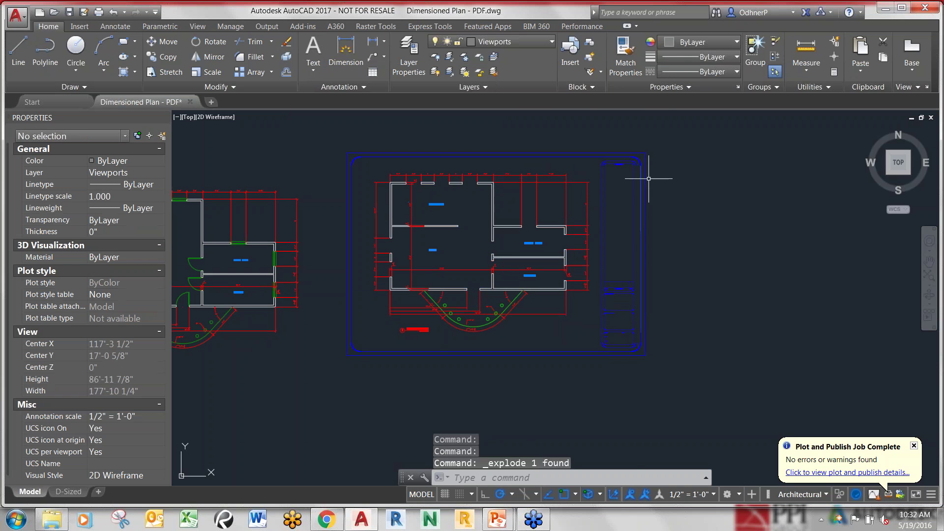
- Zoom in and window-select the blue corner arc polyline to inspect it
{"action": "scroll", "coordinate": [407, 162], "scroll_direction": "up", "scroll_amount": 4}
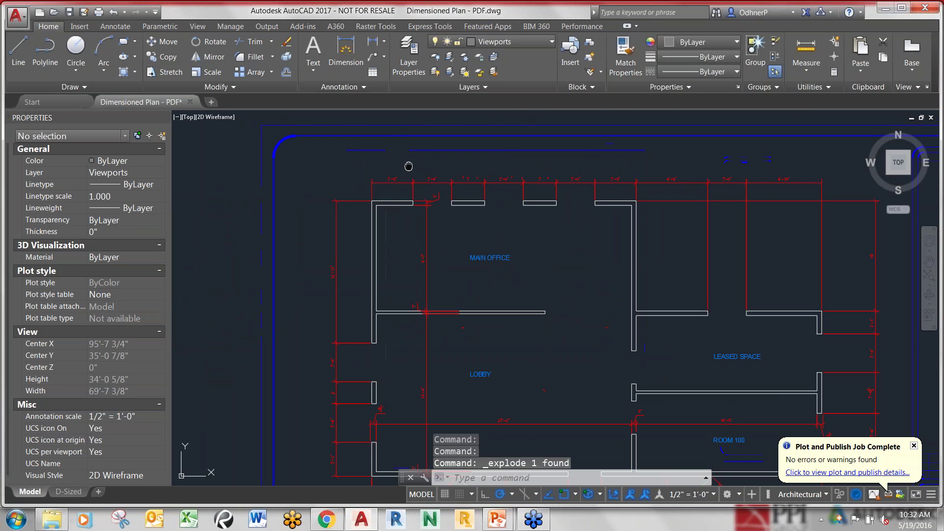
{"action": "middle_click_drag", "start_coordinate": [409, 166], "coordinate": [418, 154]}
{"action": "scroll", "coordinate": [362, 131], "scroll_direction": "up", "scroll_amount": 6}
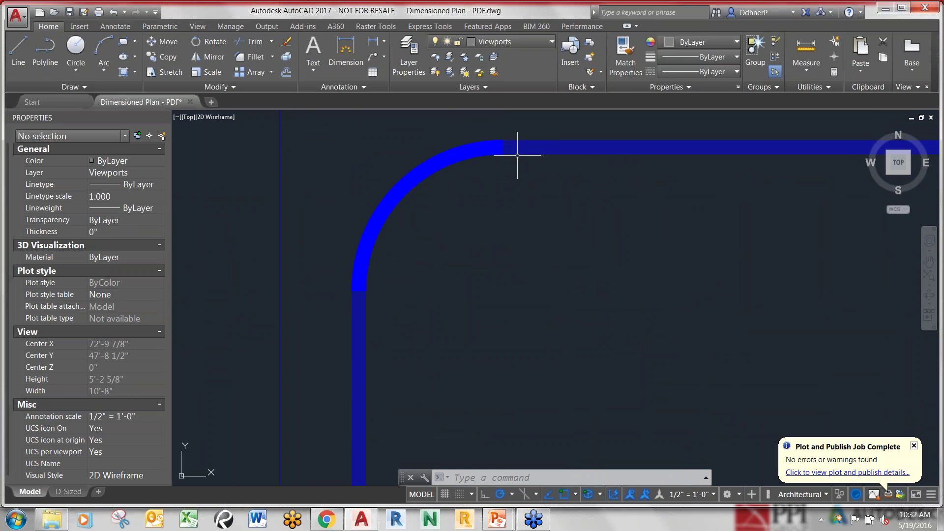
{"action": "left_click", "coordinate": [389, 186]}
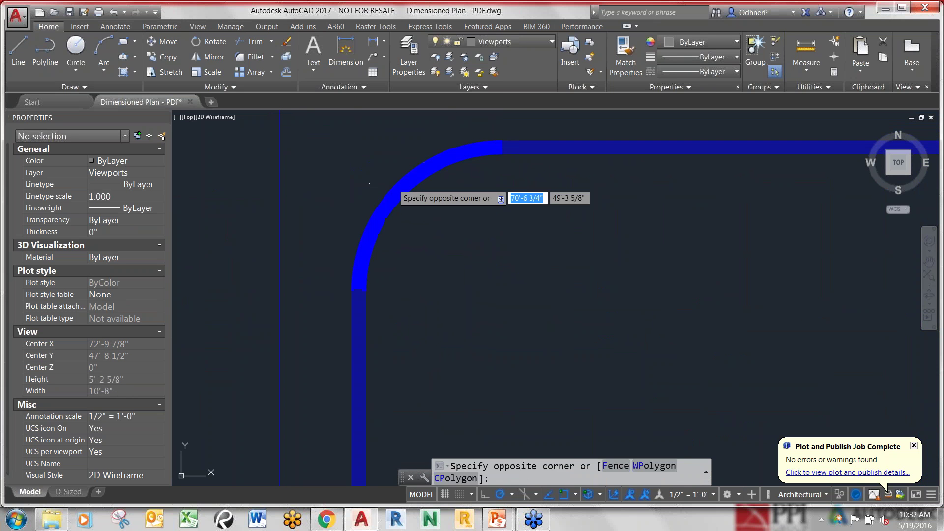
{"action": "right_click", "coordinate": [393, 183]}
{"action": "key", "text": "Escape"}
{"action": "key", "text": "Escape"}
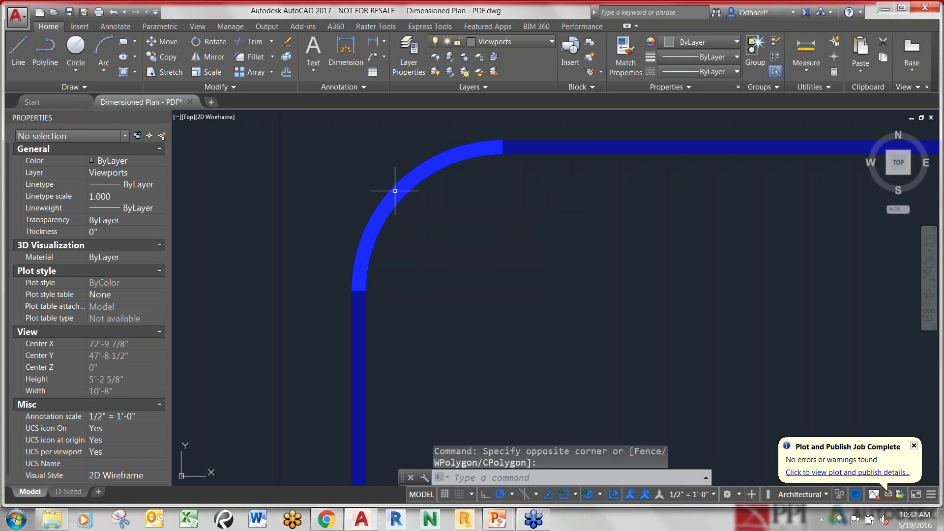
{"action": "left_click", "coordinate": [395, 191]}
{"action": "left_click", "coordinate": [394, 186]}
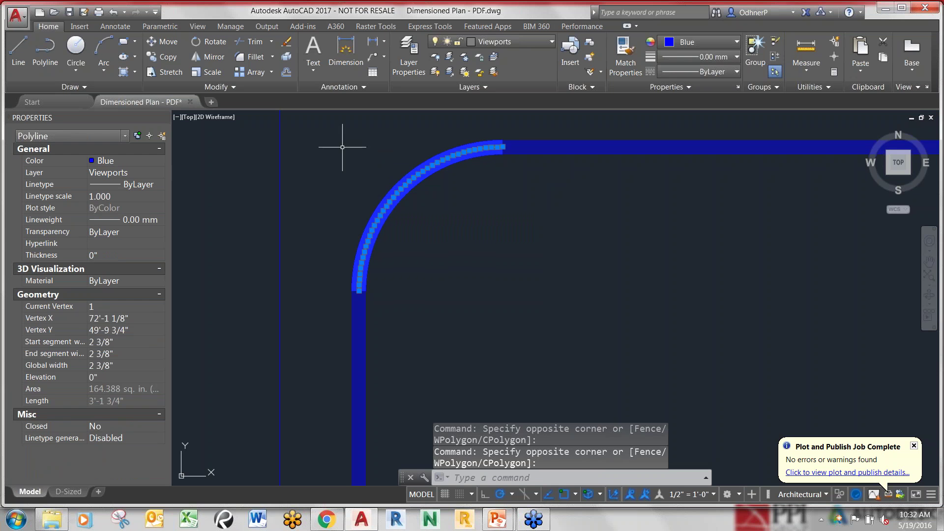
{"action": "key", "text": "Escape"}
{"action": "key", "text": "Escape"}
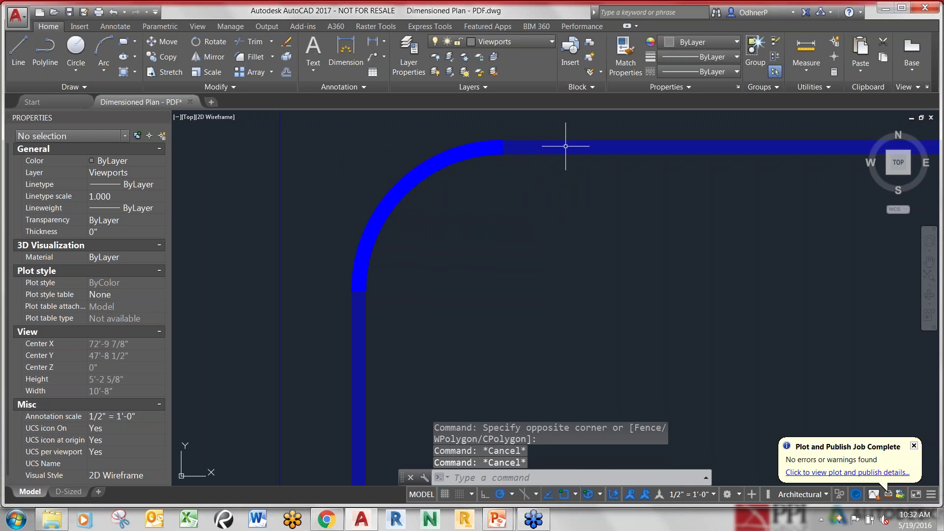
- Window-select the two solid border pieces at the corner, then pan over the whole drawing
{"action": "left_click", "coordinate": [566, 145]}
{"action": "left_click", "coordinate": [563, 164]}
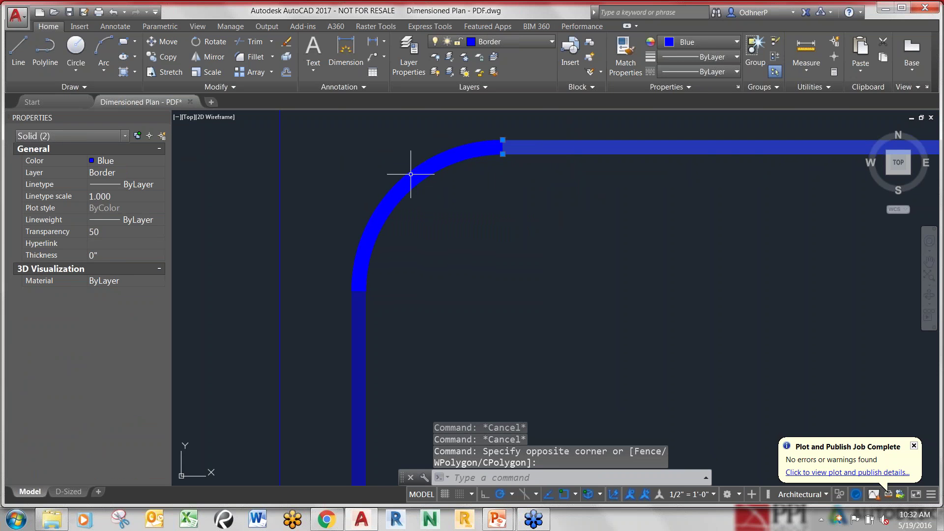
{"action": "scroll", "coordinate": [410, 174], "scroll_direction": "down", "scroll_amount": 8}
{"action": "key", "text": "Escape"}
{"action": "key", "text": "Escape"}
{"action": "middle_click_drag", "start_coordinate": [394, 231], "coordinate": [541, 252]}
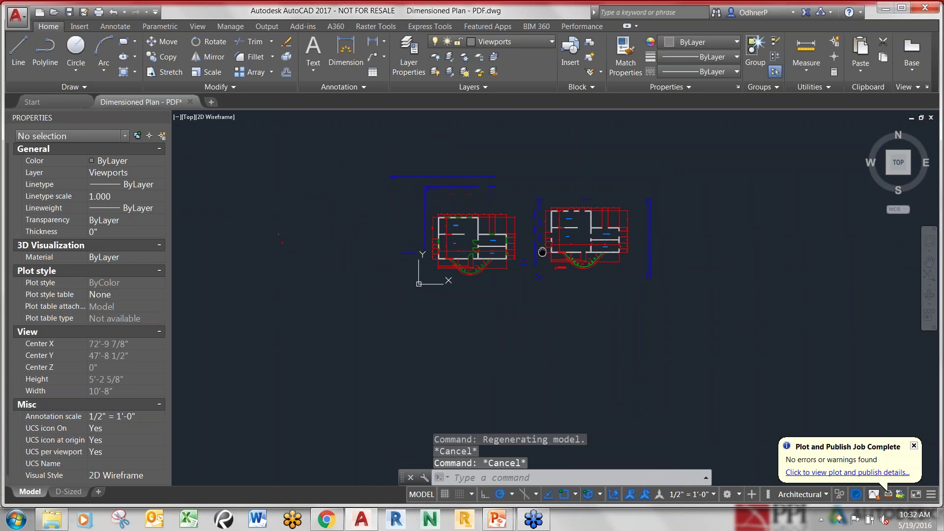
{"action": "scroll", "coordinate": [566, 241], "scroll_direction": "up", "scroll_amount": 5}
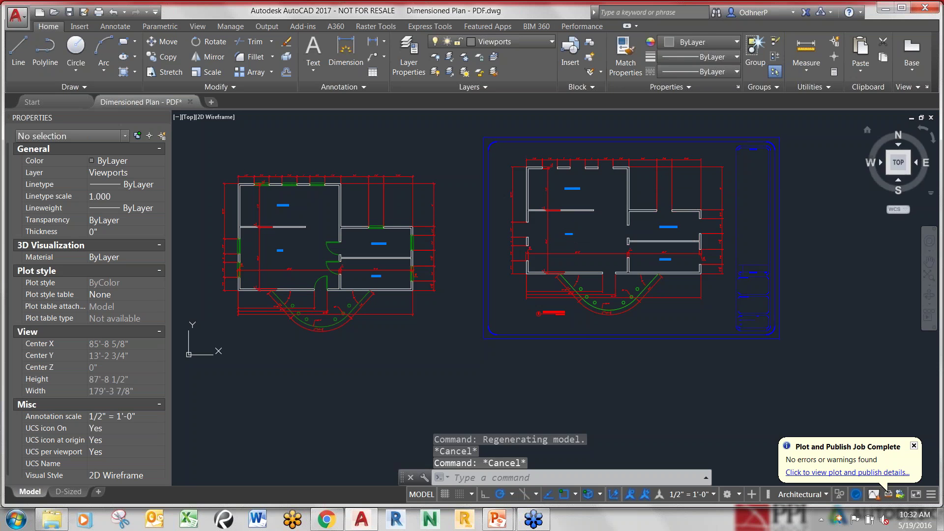
{"action": "left_click", "coordinate": [898, 182]}
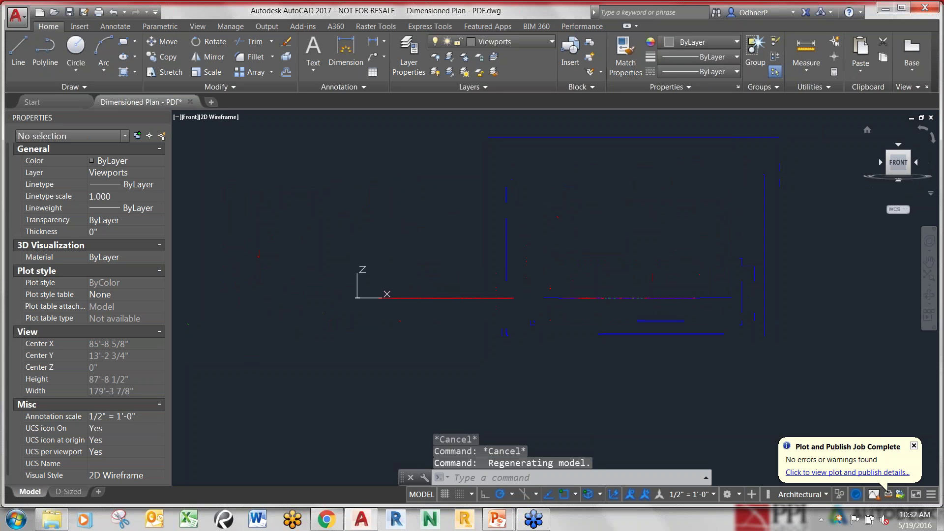
{"action": "scroll", "coordinate": [624, 290], "scroll_direction": "up", "scroll_amount": 3}
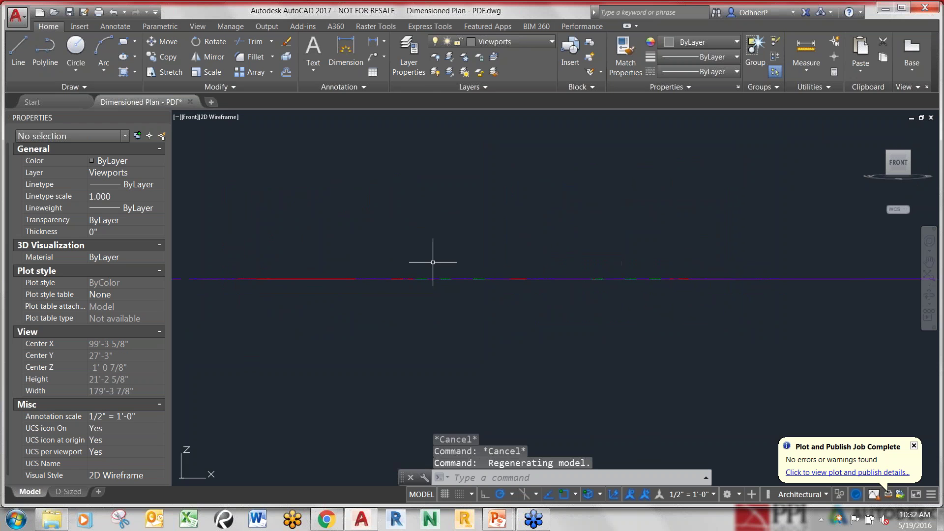
{"action": "scroll", "coordinate": [428, 225], "scroll_direction": "down", "scroll_amount": 3}
{"action": "middle_click_drag", "start_coordinate": [428, 225], "coordinate": [568, 226]}
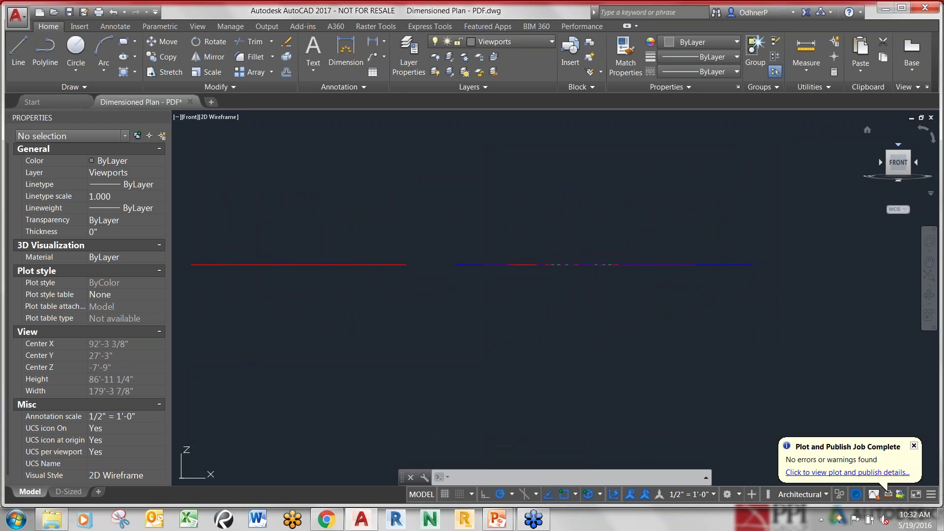
{"action": "left_click", "coordinate": [898, 145]}
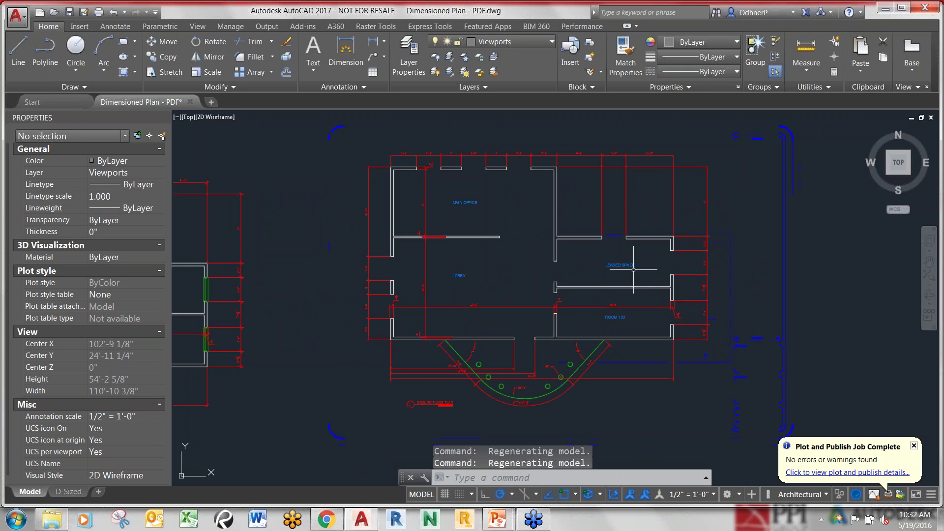
{"action": "middle_click_drag", "start_coordinate": [633, 269], "coordinate": [652, 244]}
{"action": "scroll", "coordinate": [604, 189], "scroll_direction": "up", "scroll_amount": 1}
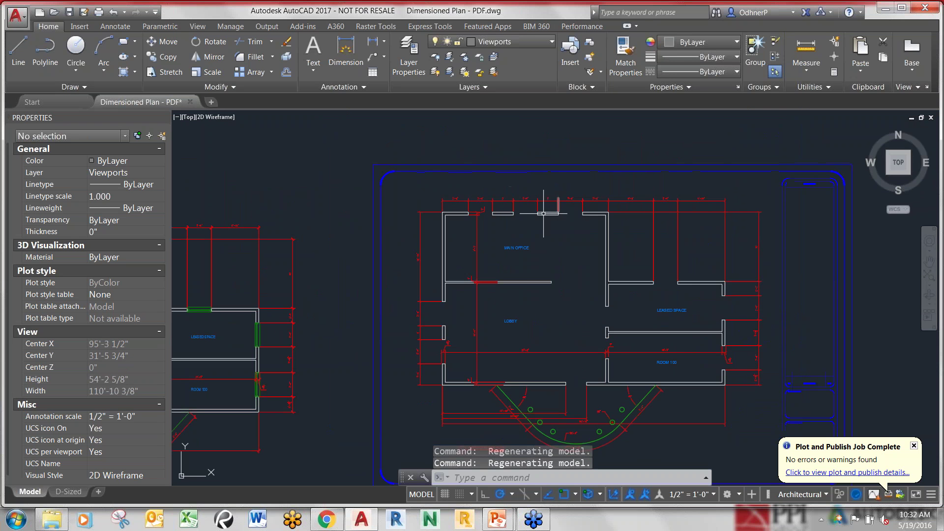
{"action": "scroll", "coordinate": [456, 216], "scroll_direction": "up", "scroll_amount": 3}
{"action": "scroll", "coordinate": [456, 217], "scroll_direction": "up", "scroll_amount": 4}
{"action": "left_click", "coordinate": [462, 219]}
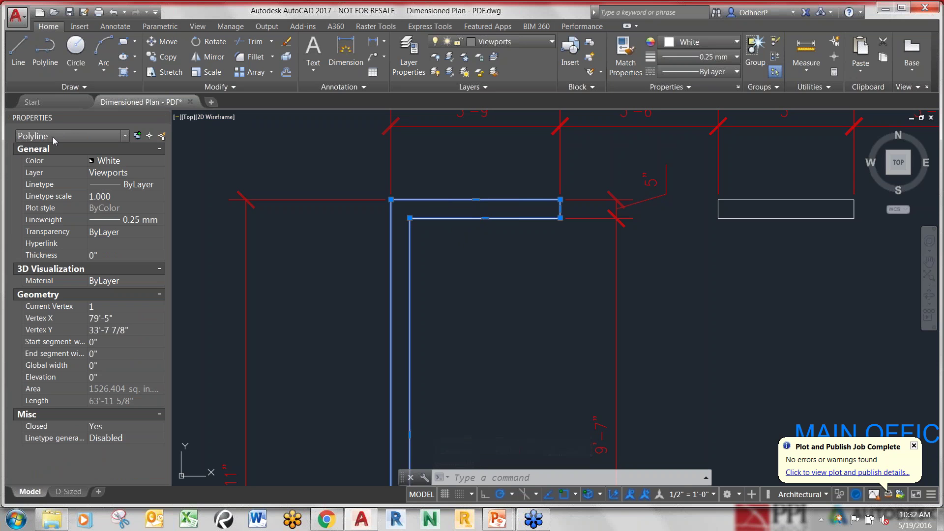
{"action": "scroll", "coordinate": [460, 204], "scroll_direction": "down", "scroll_amount": 3}
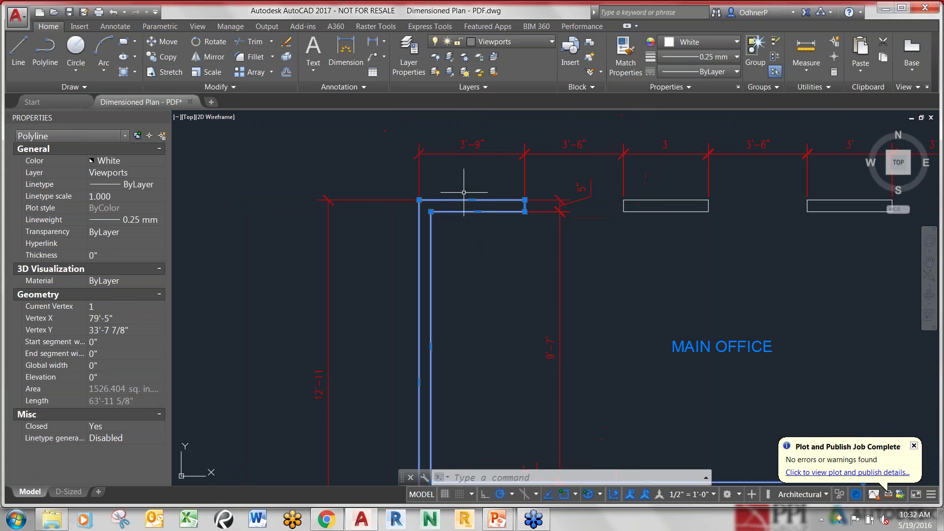
{"action": "scroll", "coordinate": [460, 204], "scroll_direction": "up", "scroll_amount": 1}
- Edit the MAIN OFFICE label in place, deleting "MAIN " so it reads OFFICE
{"action": "key", "text": "Escape"}
{"action": "key", "text": "Escape"}
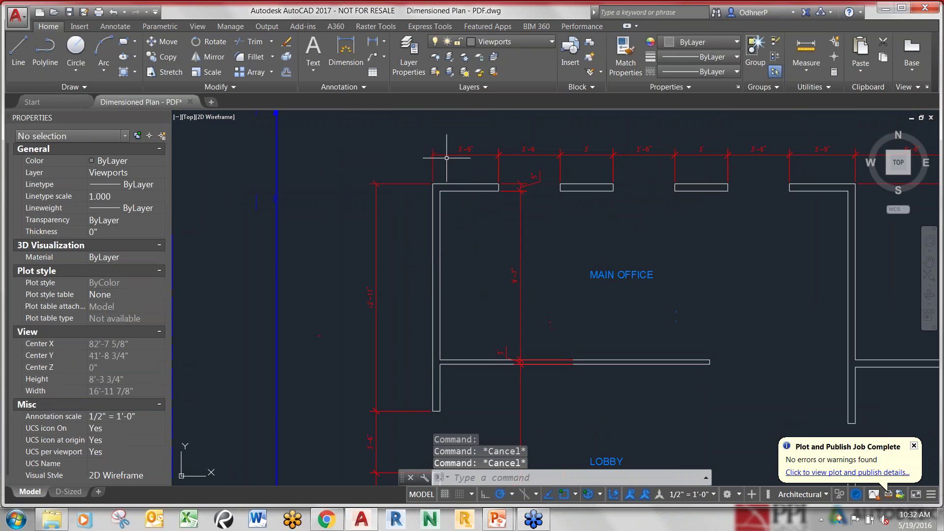
{"action": "mouse_move", "coordinate": [460, 152]}
{"action": "middle_mouse_down"}
{"action": "mouse_move", "coordinate": [444, 170]}
{"action": "mouse_move", "coordinate": [499, 223]}
{"action": "mouse_move", "coordinate": [520, 162]}
{"action": "middle_mouse_up"}
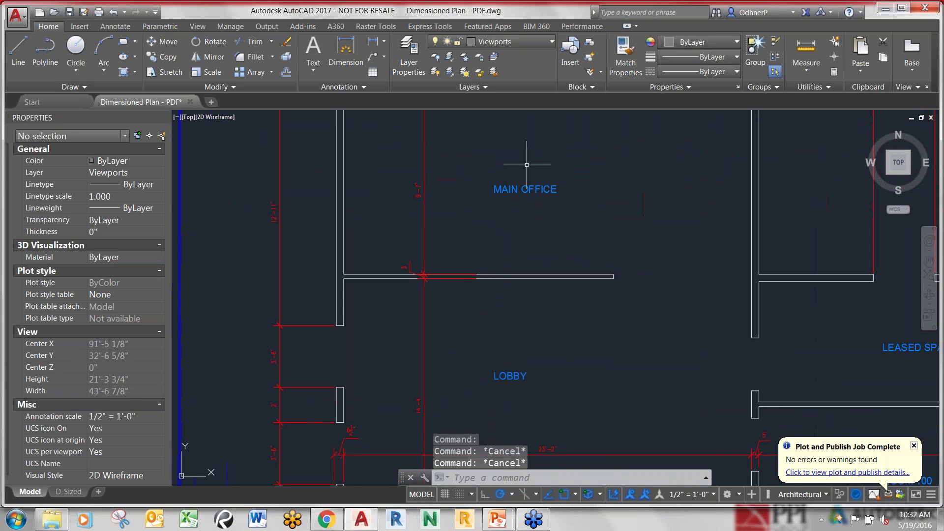
{"action": "scroll", "coordinate": [526, 204], "scroll_direction": "up", "scroll_amount": 3}
{"action": "left_click", "coordinate": [529, 203]}
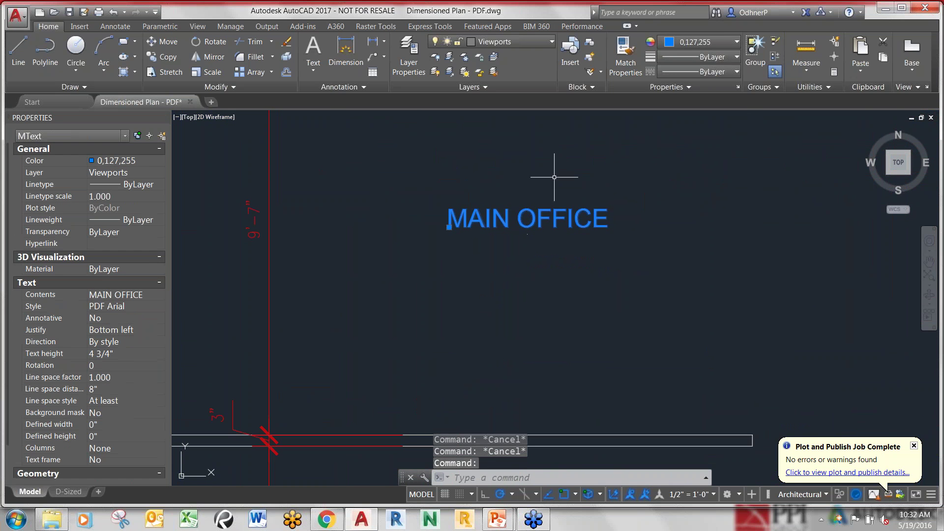
{"action": "key", "text": "Escape"}
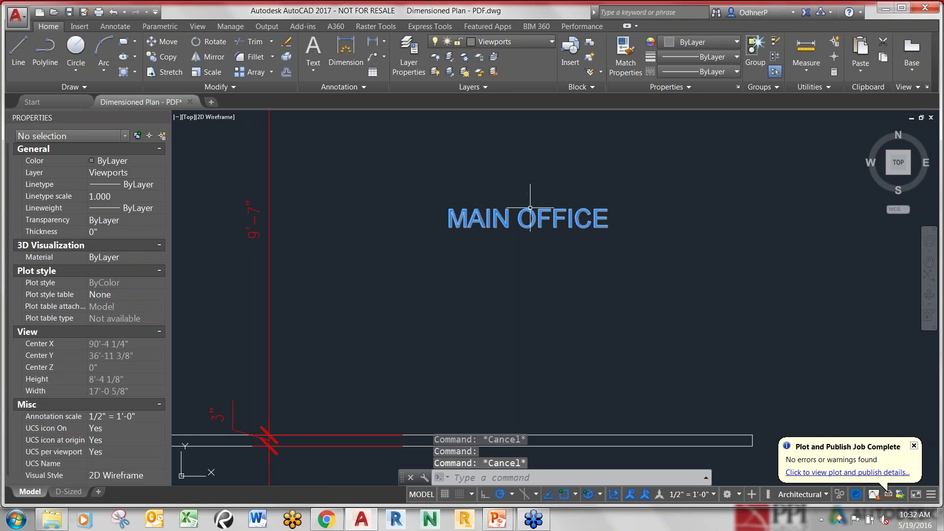
{"action": "left_click", "coordinate": [542, 208]}
{"action": "double_click", "coordinate": [531, 219]}
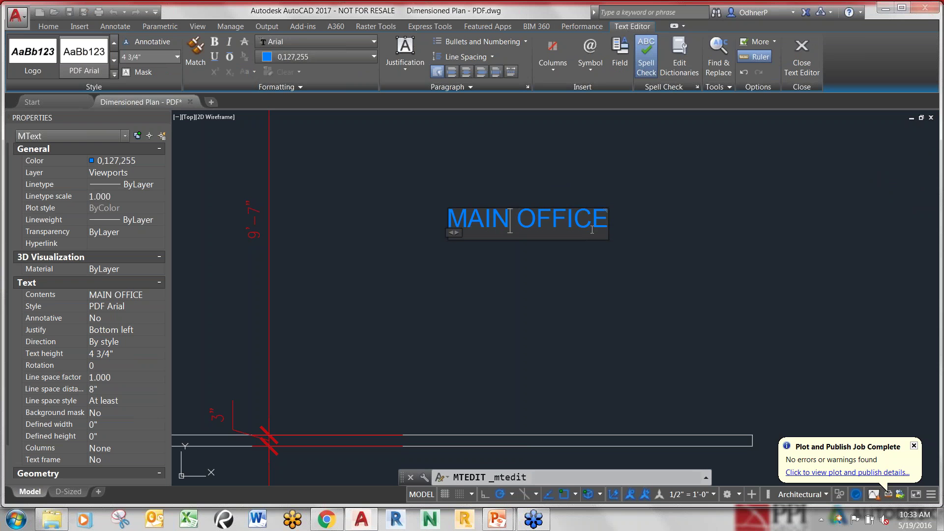
{"action": "key", "text": "BackSpace"}
{"action": "key", "text": "BackSpace"}
{"action": "key", "text": "BackSpace"}
{"action": "key", "text": "BackSpace"}
{"action": "key", "text": "BackSpace"}
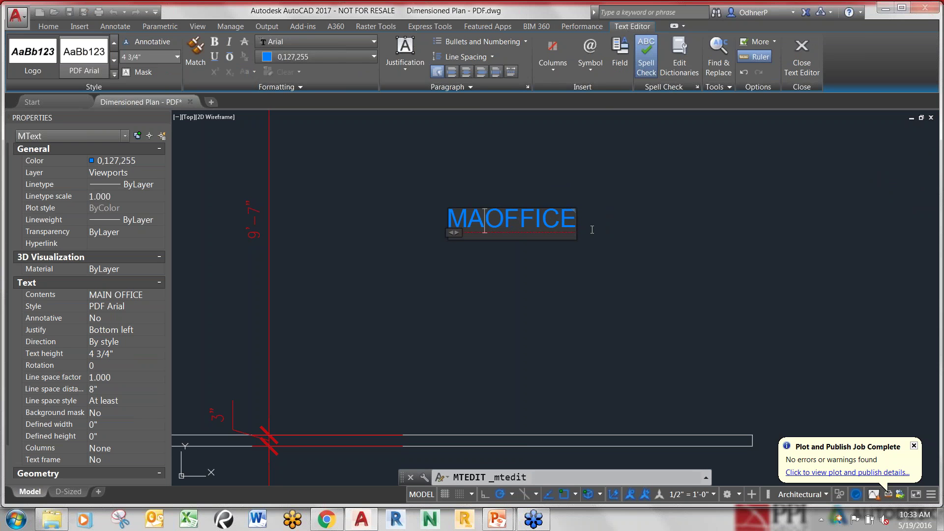
{"action": "left_click", "coordinate": [549, 196]}
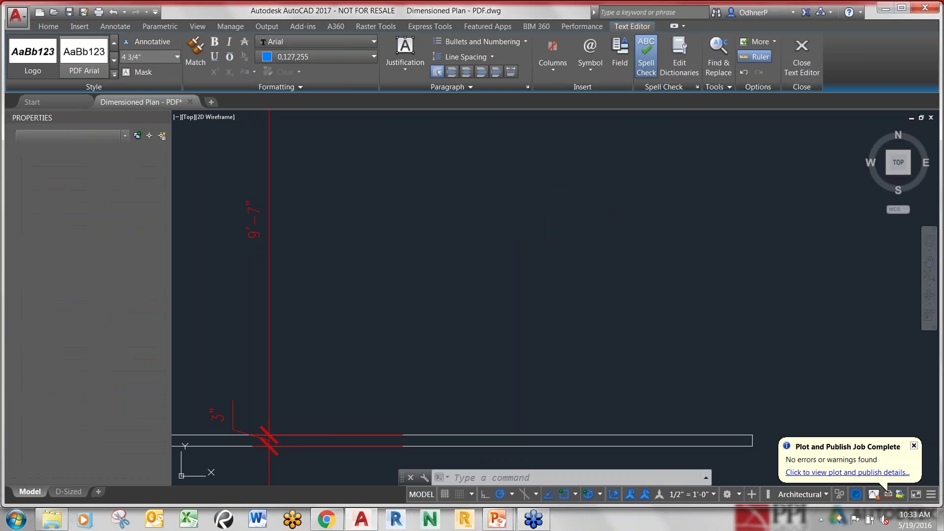
{"action": "scroll", "coordinate": [523, 249], "scroll_direction": "down", "scroll_amount": 5}
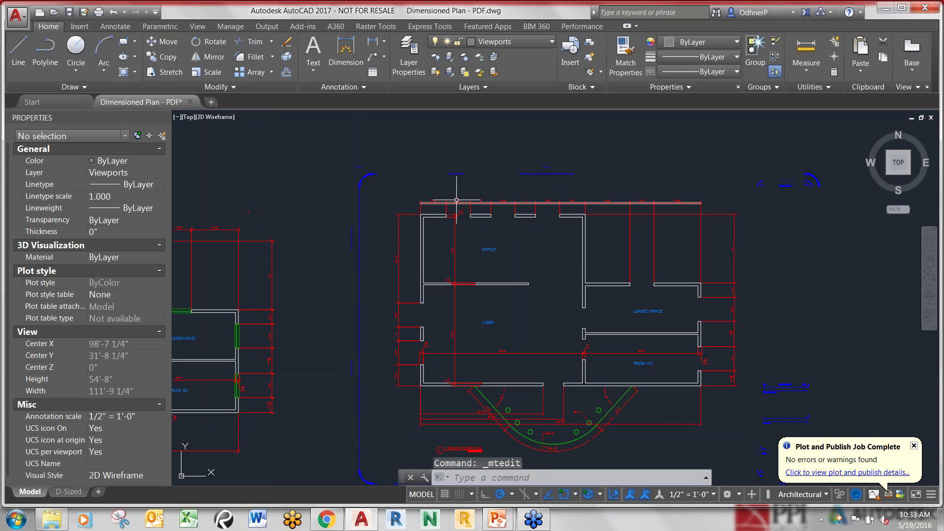
- Zoom in and select the 3 polyline of the 3'-9" dimension
{"action": "scroll", "coordinate": [536, 204], "scroll_direction": "up", "scroll_amount": 8}
{"action": "scroll", "coordinate": [438, 210], "scroll_direction": "up", "scroll_amount": 2}
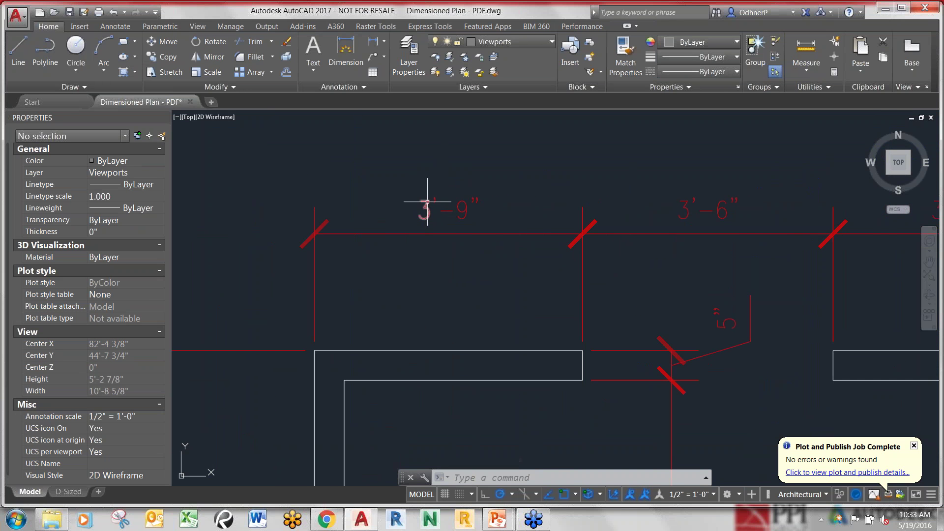
{"action": "left_click", "coordinate": [424, 209]}
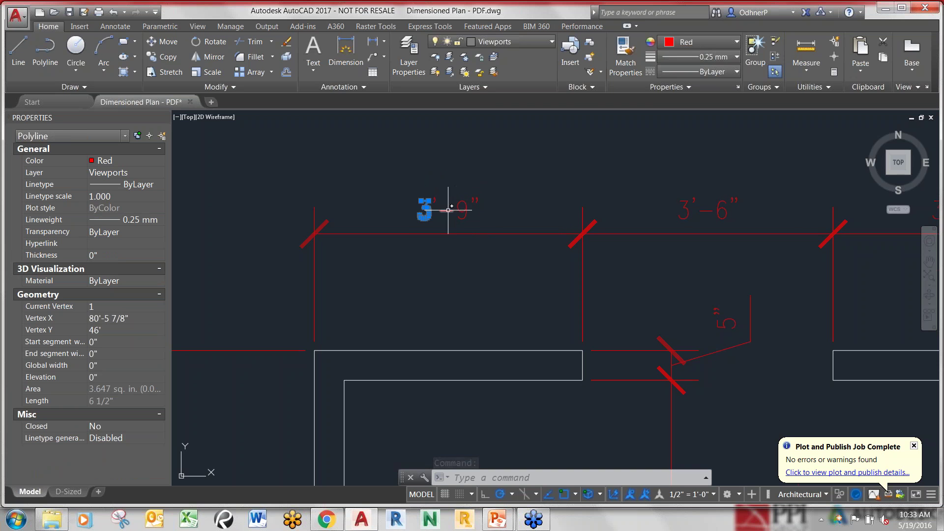
{"action": "scroll", "coordinate": [447, 210], "scroll_direction": "up", "scroll_amount": 8}
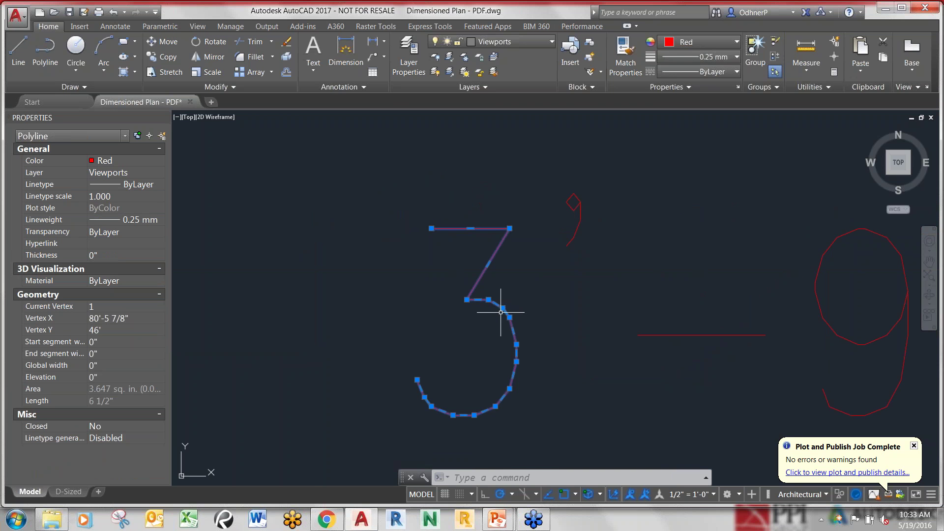
- Stretch two vertices of the 3 to distort the digit, then zoom back out
{"action": "left_click", "coordinate": [503, 308]}
{"action": "left_click", "coordinate": [675, 252]}
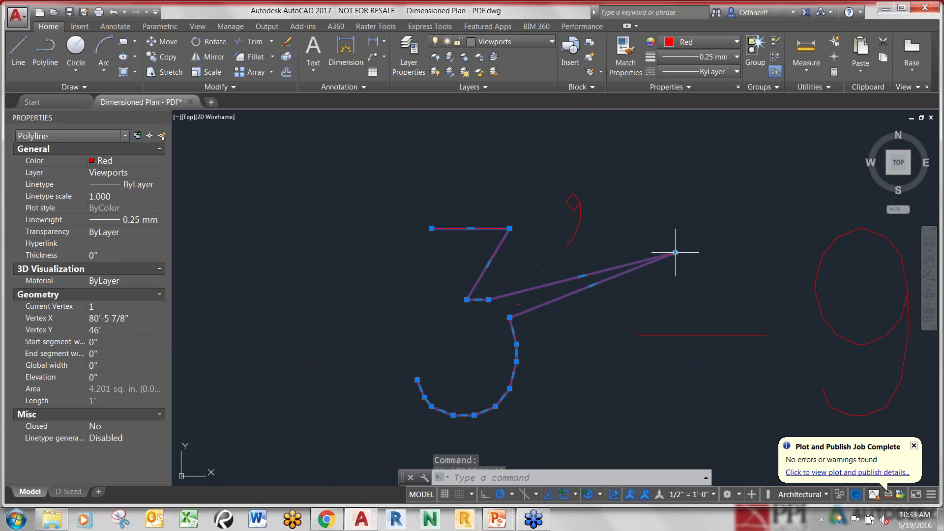
{"action": "left_click", "coordinate": [516, 343]}
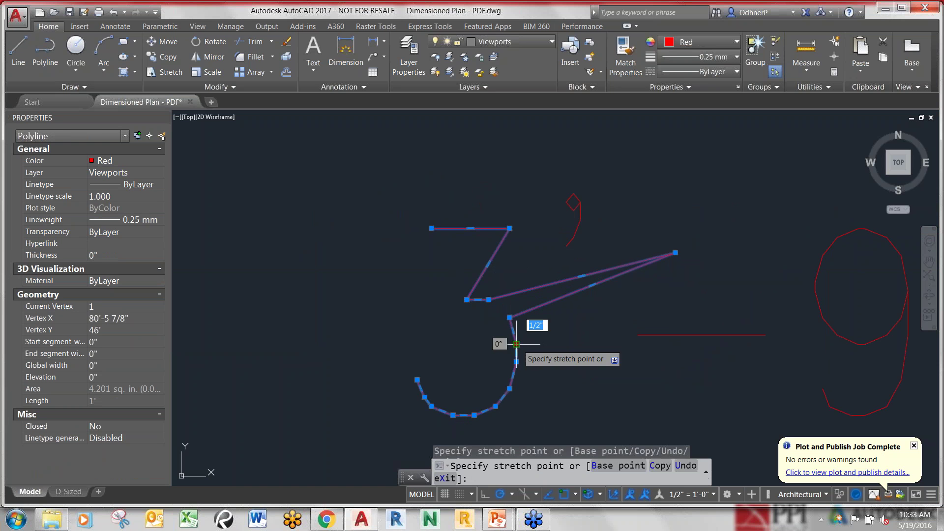
{"action": "left_click", "coordinate": [602, 375]}
{"action": "scroll", "coordinate": [469, 221], "scroll_direction": "down", "scroll_amount": 4}
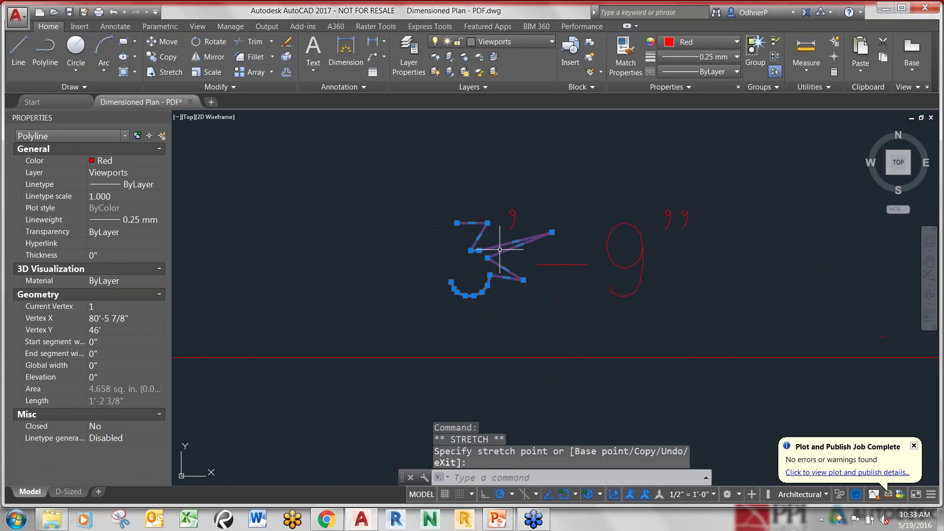
{"action": "key", "text": "Escape"}
{"action": "scroll", "coordinate": [445, 228], "scroll_direction": "down", "scroll_amount": 4}
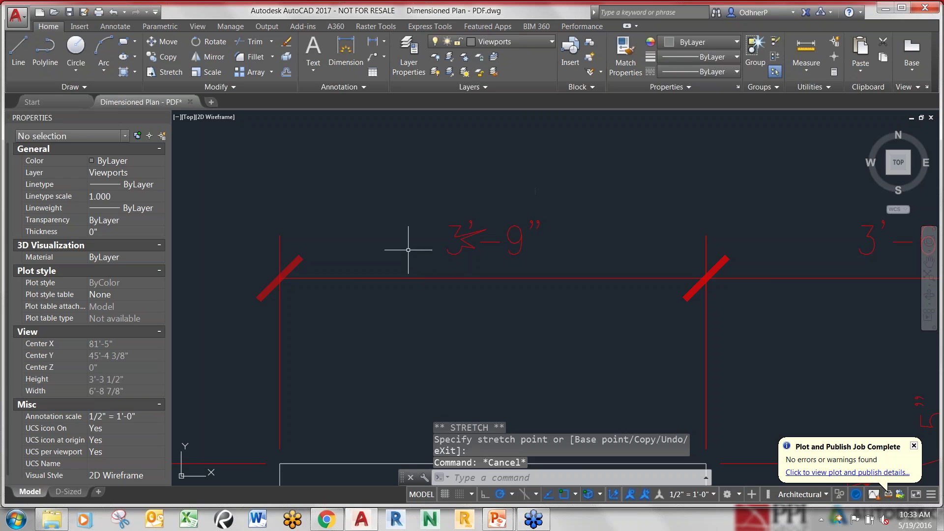
{"action": "scroll", "coordinate": [413, 235], "scroll_direction": "down", "scroll_amount": 4}
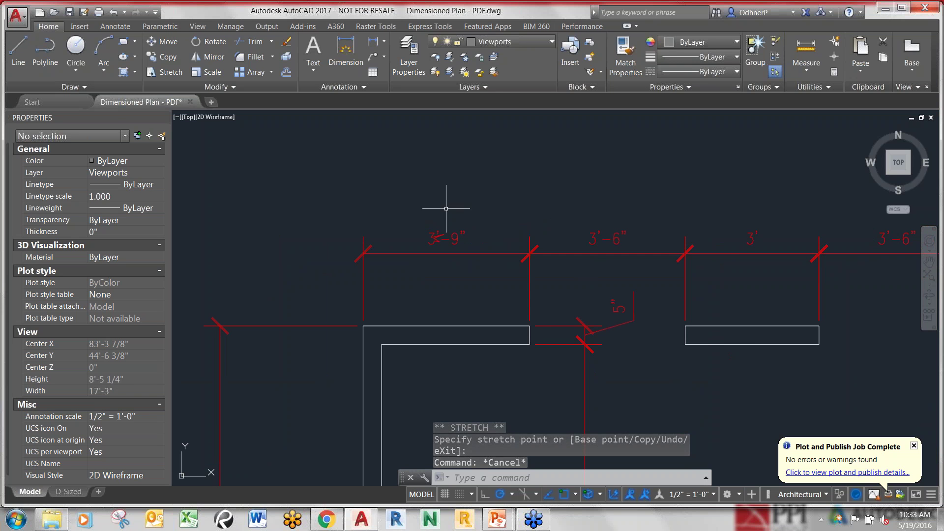
{"action": "scroll", "coordinate": [447, 208], "scroll_direction": "down", "scroll_amount": 6}
{"action": "scroll", "coordinate": [467, 205], "scroll_direction": "down", "scroll_amount": 4}
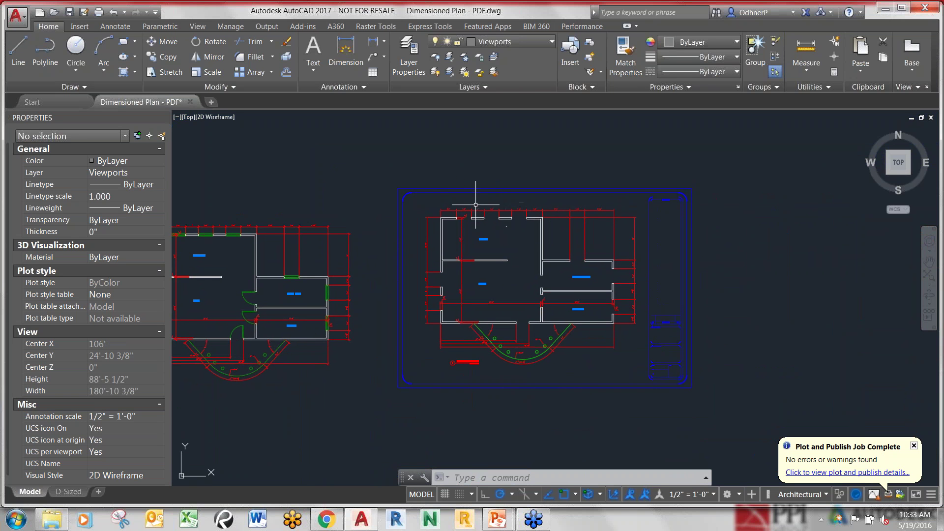
{"action": "scroll", "coordinate": [461, 208], "scroll_direction": "up", "scroll_amount": 2}
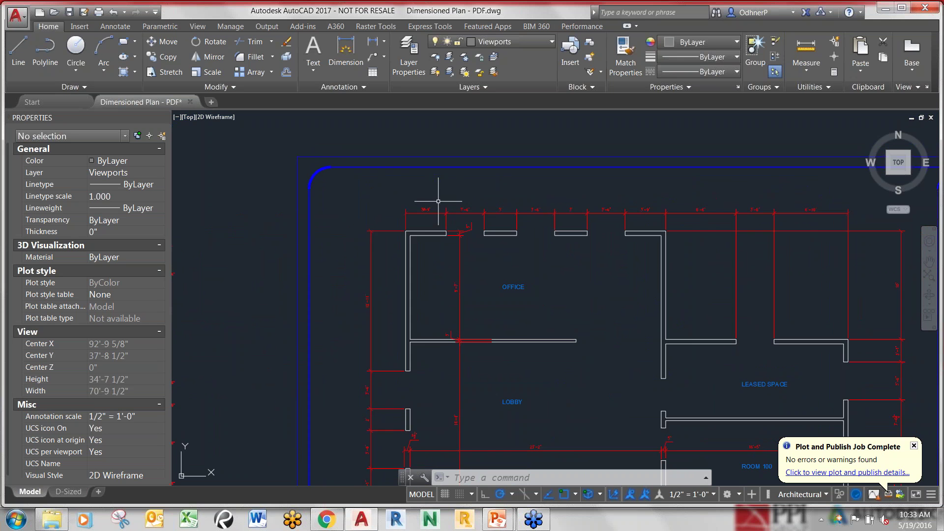
{"action": "scroll", "coordinate": [437, 196], "scroll_direction": "down", "scroll_amount": 4}
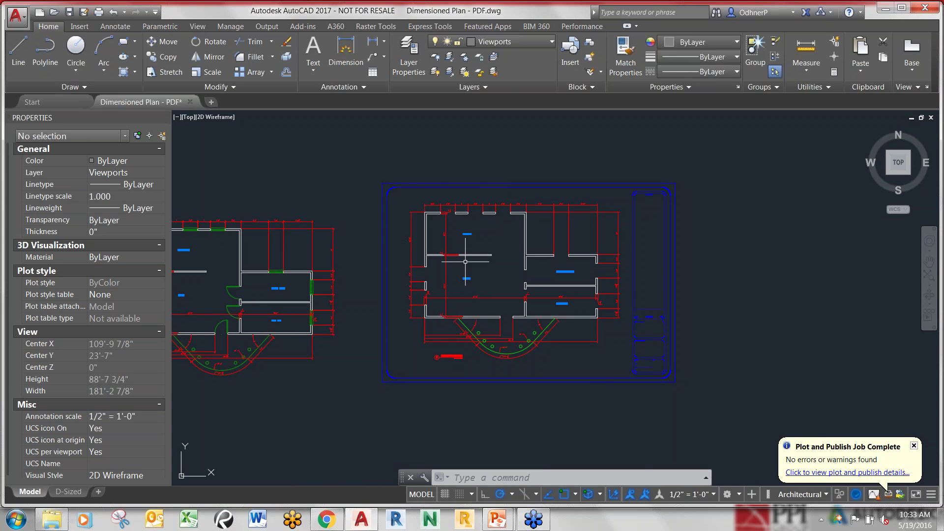
{"action": "scroll", "coordinate": [511, 237], "scroll_direction": "up", "scroll_amount": 3}
{"action": "scroll", "coordinate": [455, 265], "scroll_direction": "down", "scroll_amount": 3}
{"action": "middle_click_drag", "start_coordinate": [519, 226], "coordinate": [536, 229]}
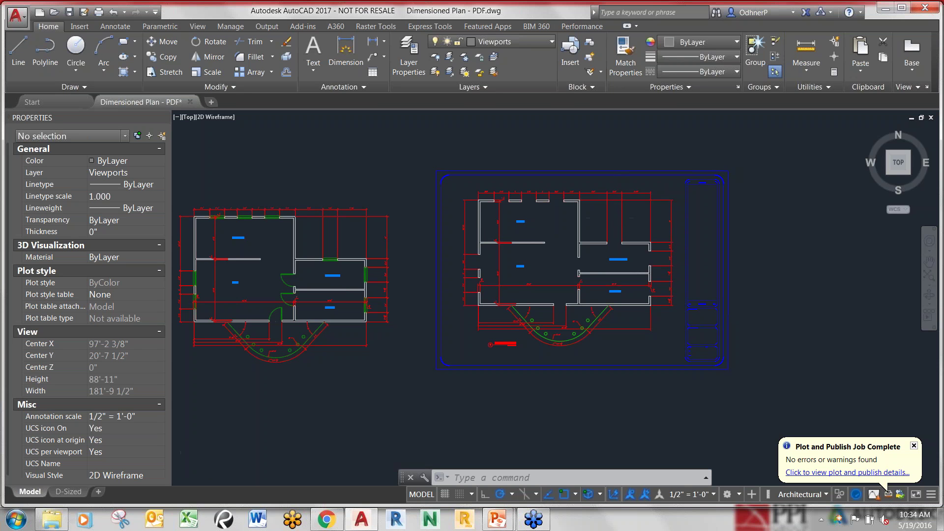
{"action": "scroll", "coordinate": [598, 219], "scroll_direction": "down", "scroll_amount": 3}
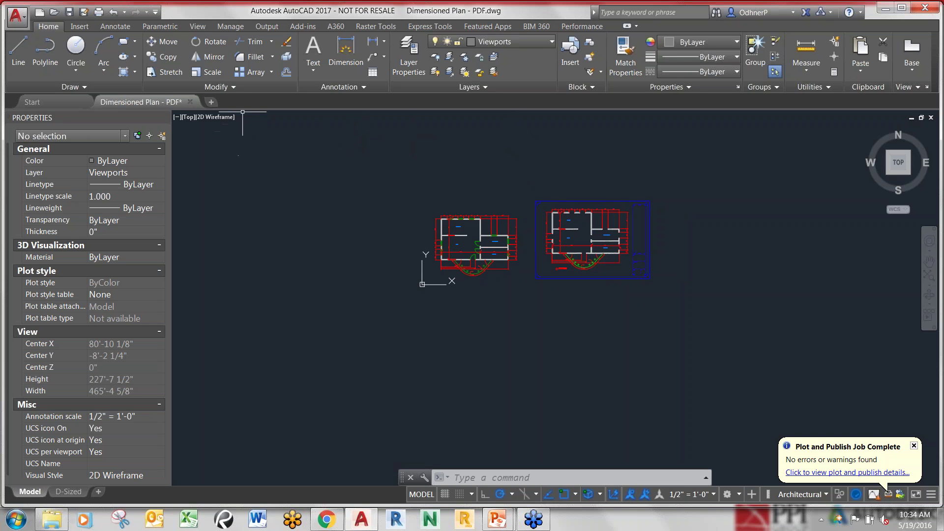
{"action": "left_click", "coordinate": [19, 19]}
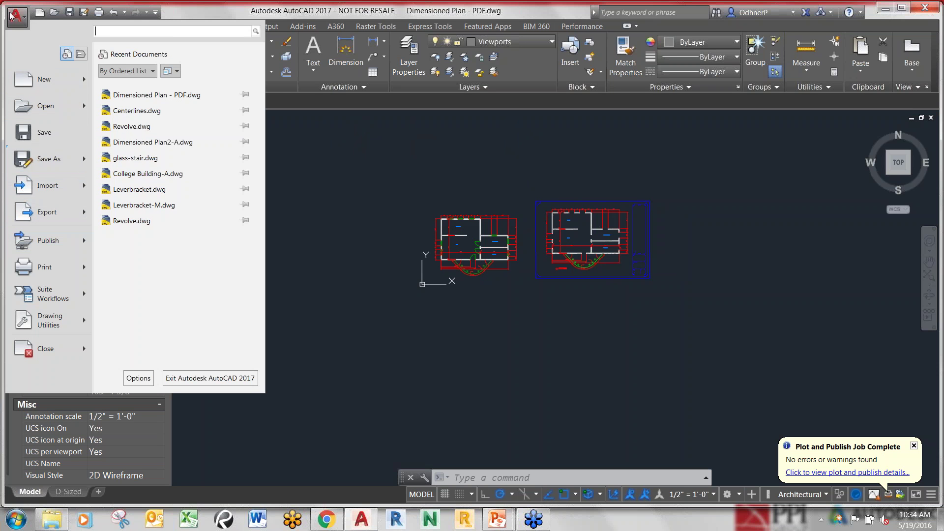
- Browse the Application menu's Publish and Export options, then dismiss the Plot and Publish Job Complete balloon
{"action": "left_click", "coordinate": [49, 245]}
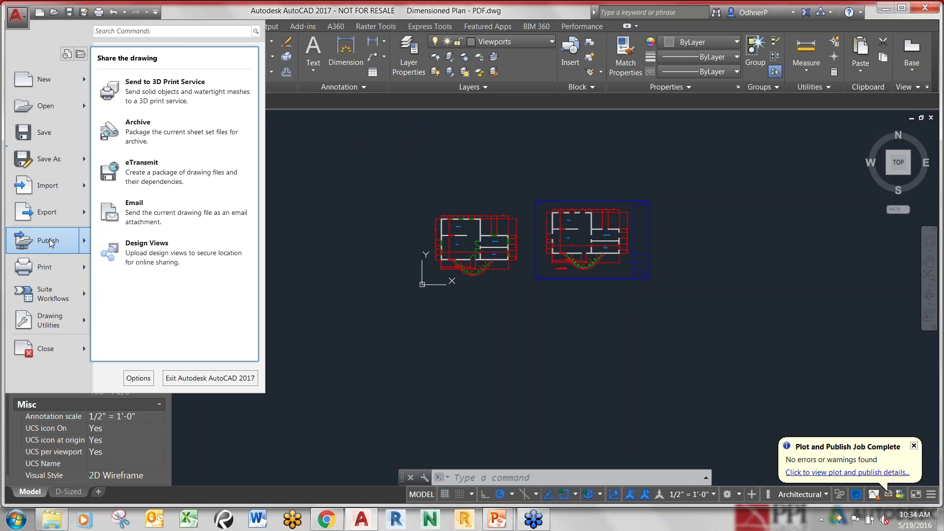
{"action": "left_click", "coordinate": [53, 217]}
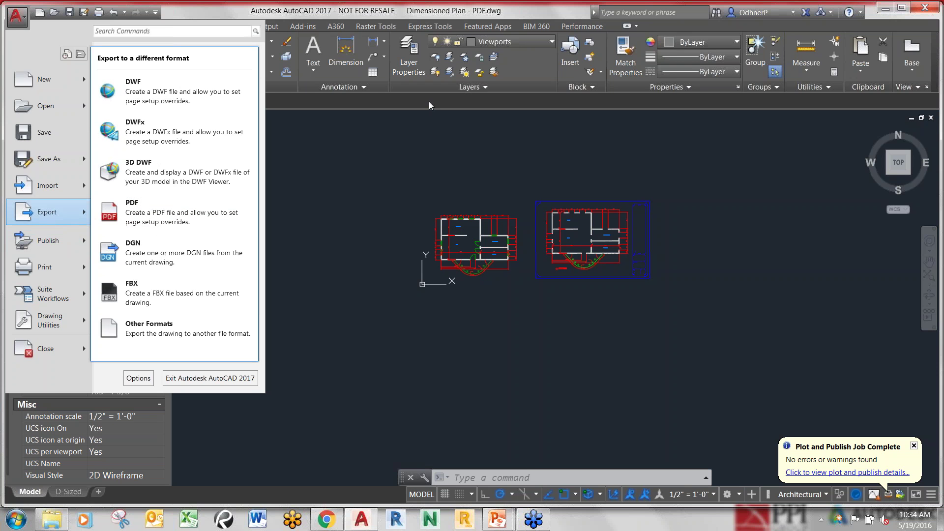
{"action": "key", "text": "Escape"}
{"action": "key", "text": "Escape"}
{"action": "key", "text": "Escape"}
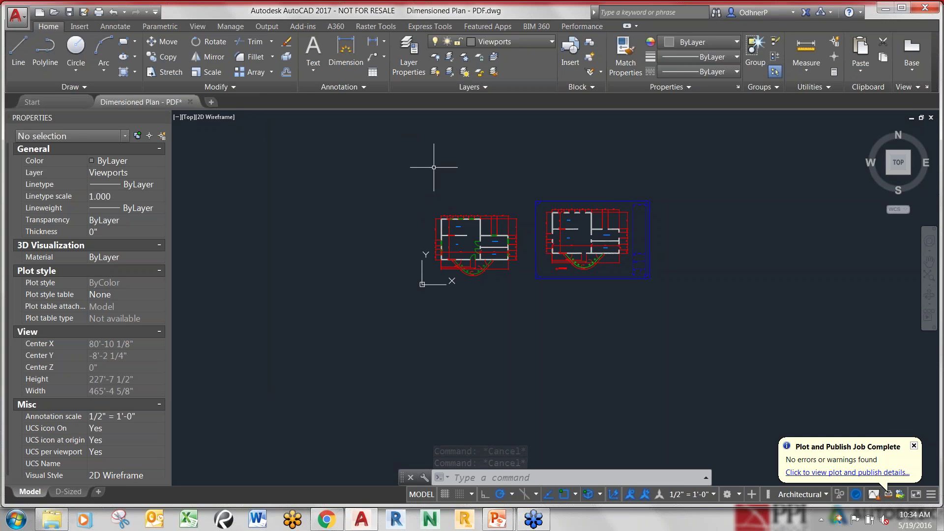
{"action": "left_click", "coordinate": [913, 446]}
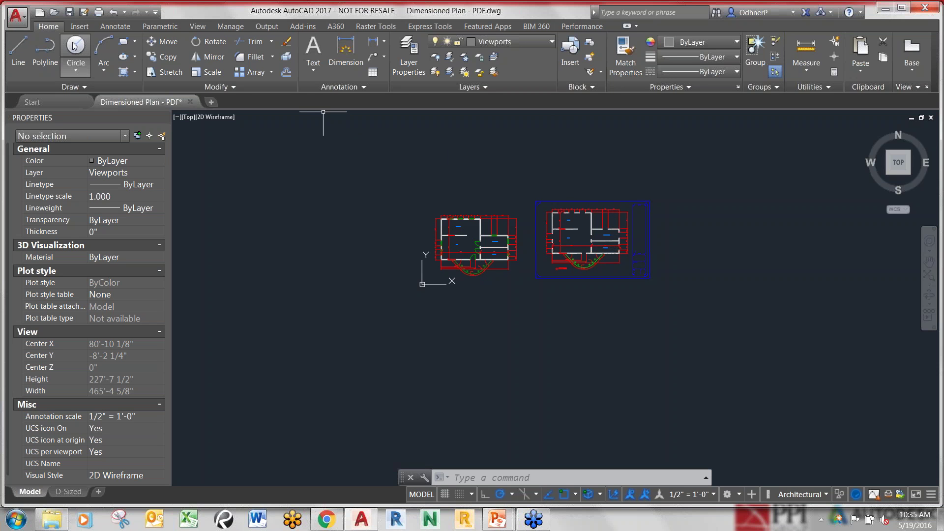
{"action": "left_click", "coordinate": [23, 19]}
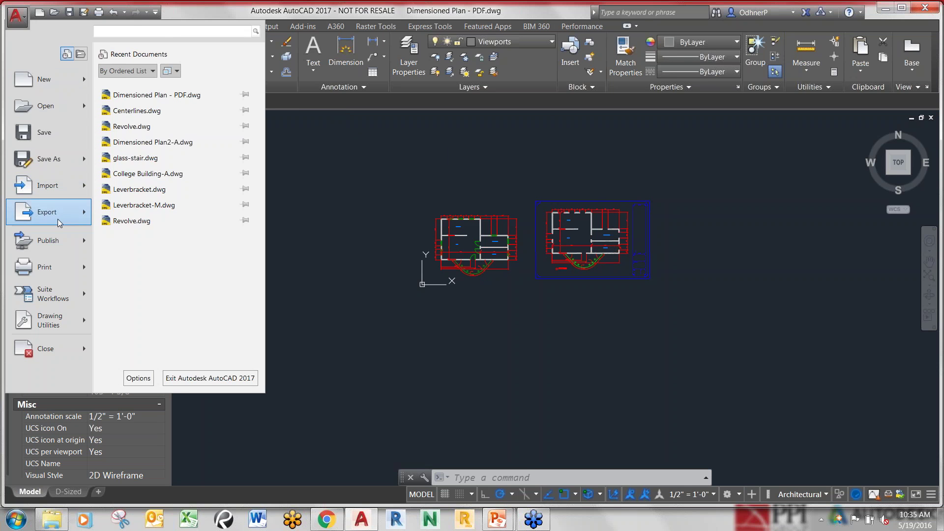
{"action": "key", "text": "Escape"}
{"action": "key", "text": "Escape"}
{"action": "key", "text": "Escape"}
{"action": "key", "text": "Escape"}
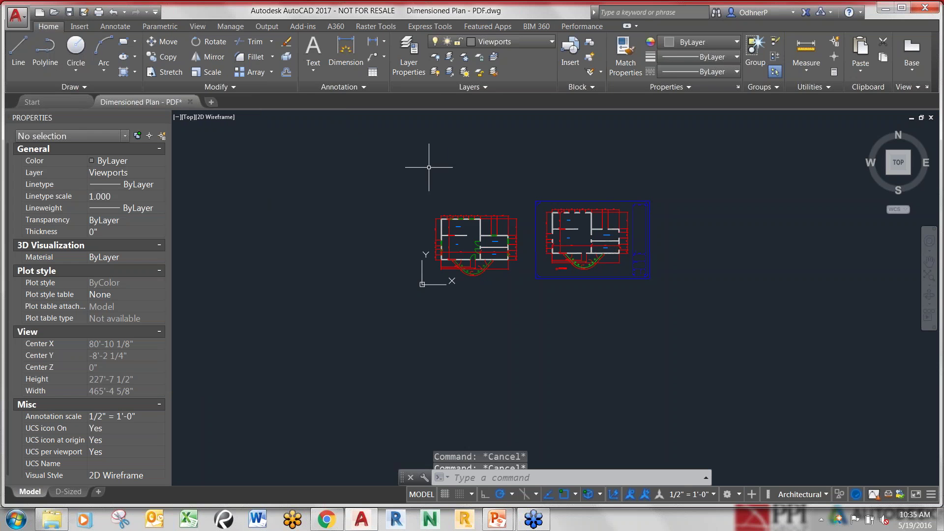
{"action": "middle_click_drag", "start_coordinate": [697, 185], "coordinate": [666, 205]}
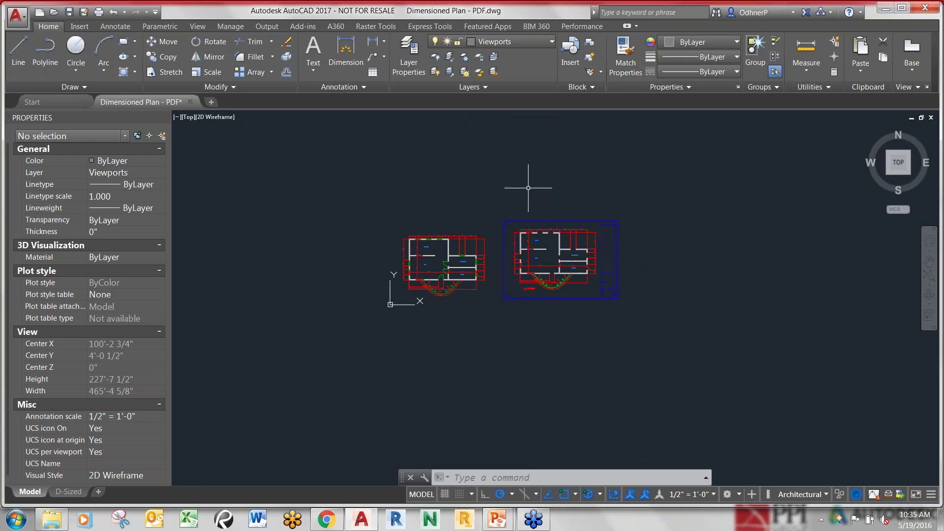
{"action": "middle_click_drag", "start_coordinate": [540, 188], "coordinate": [543, 185]}
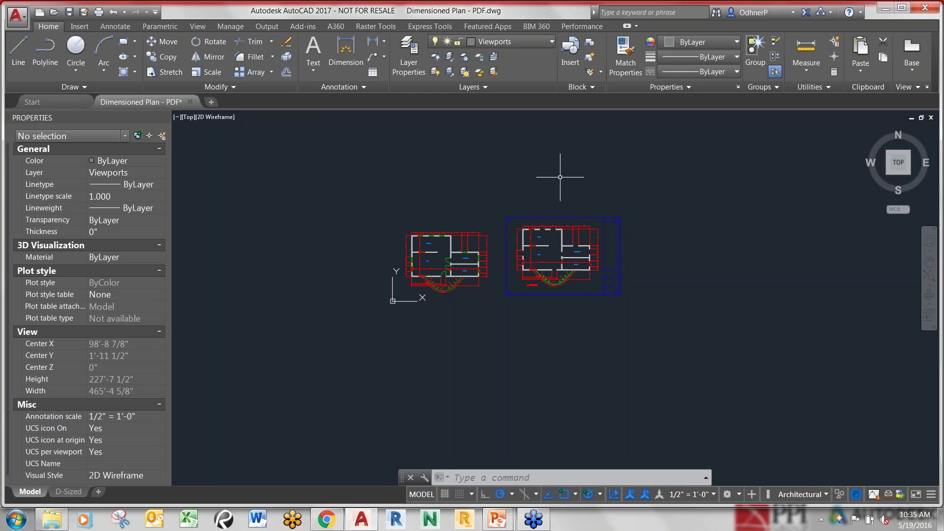
{"action": "left_click", "coordinate": [424, 478]}
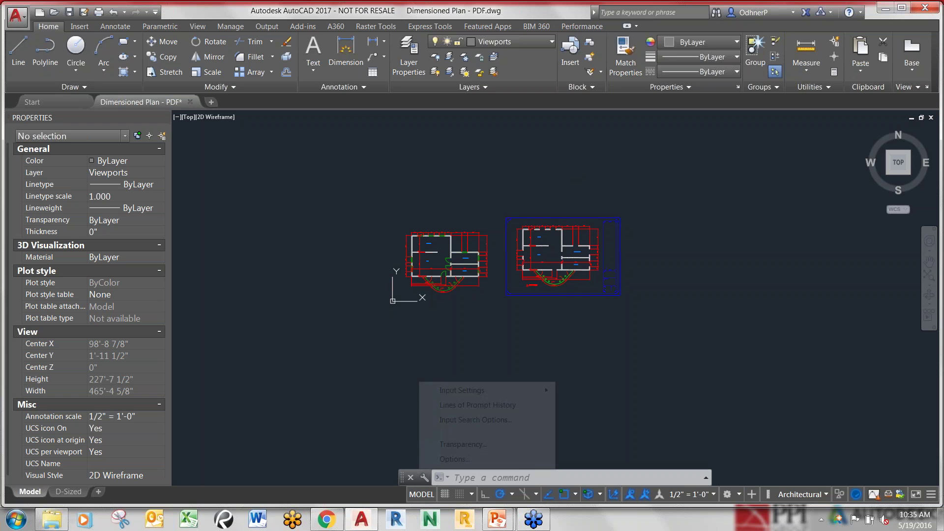
{"action": "left_click", "coordinate": [454, 459]}
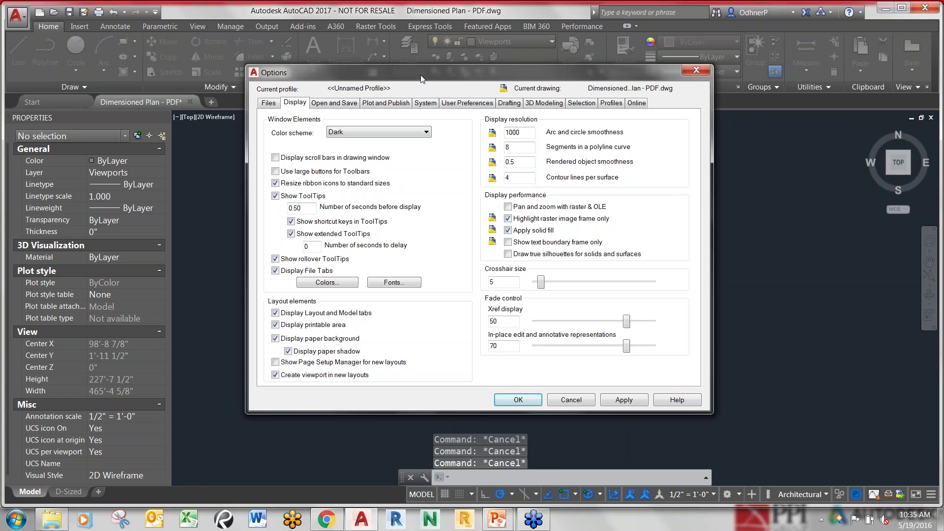
{"action": "left_click", "coordinate": [269, 102]}
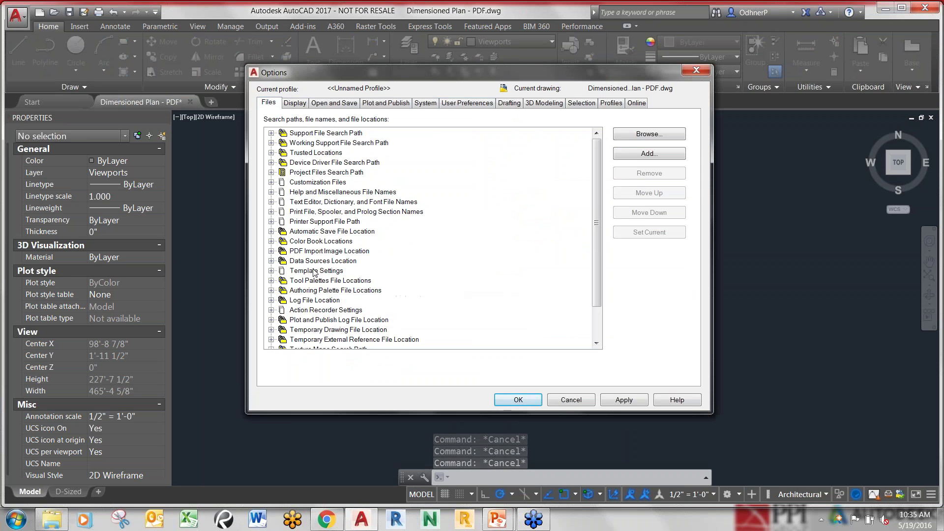
{"action": "left_click", "coordinate": [316, 300]}
{"action": "left_click", "coordinate": [317, 320]}
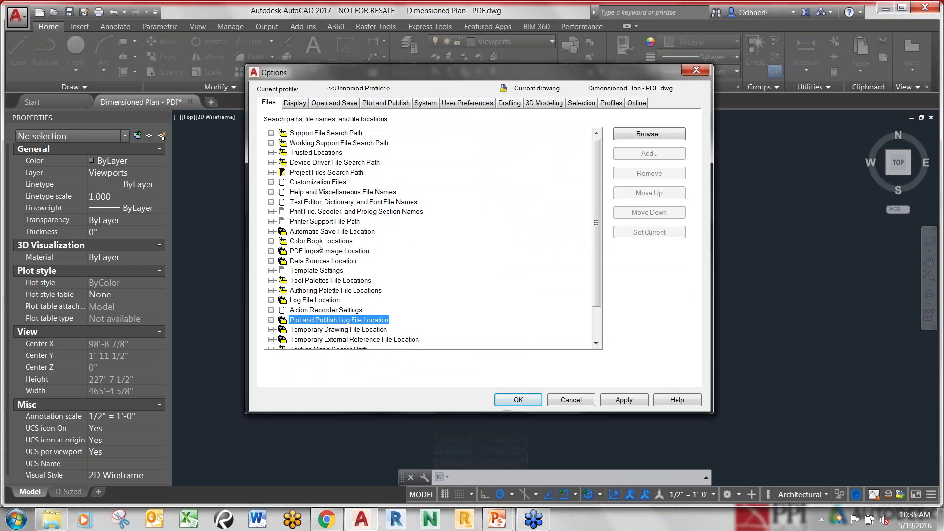
{"action": "left_click", "coordinate": [318, 250]}
{"action": "left_click", "coordinate": [271, 251]}
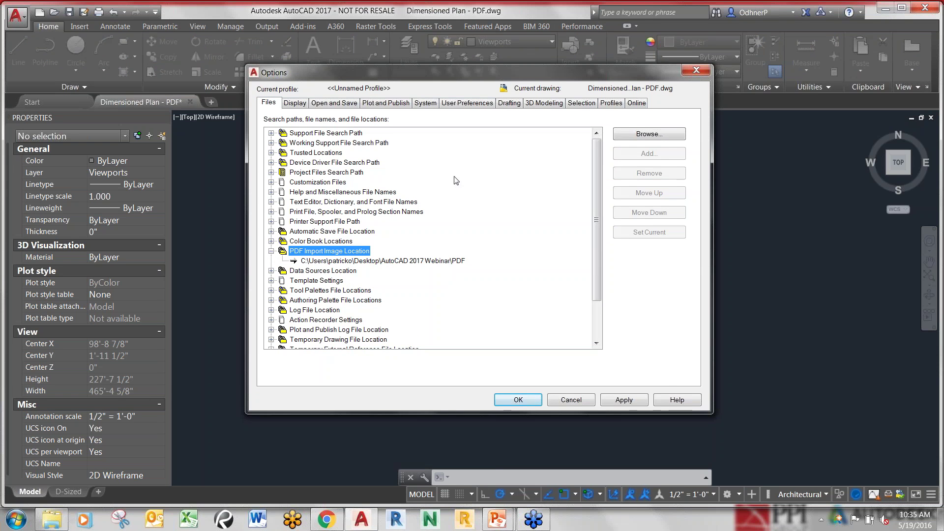
{"action": "left_click_drag", "start_coordinate": [607, 72], "coordinate": [603, 85]}
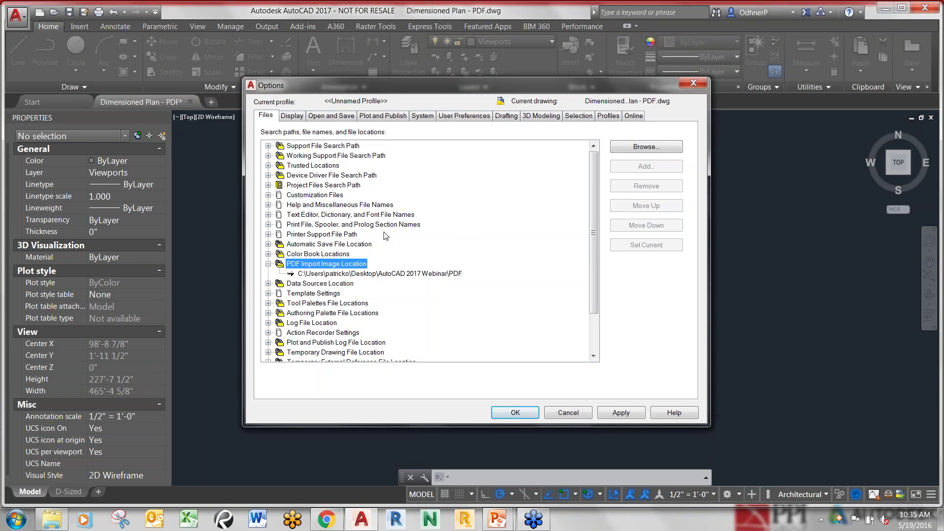
{"action": "left_click", "coordinate": [694, 82]}
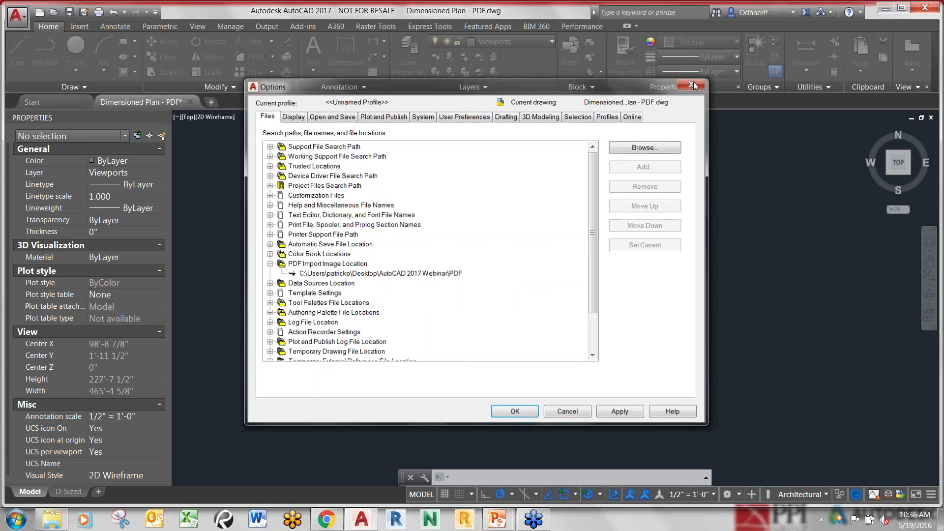
{"action": "middle_click_drag", "start_coordinate": [530, 251], "coordinate": [533, 237]}
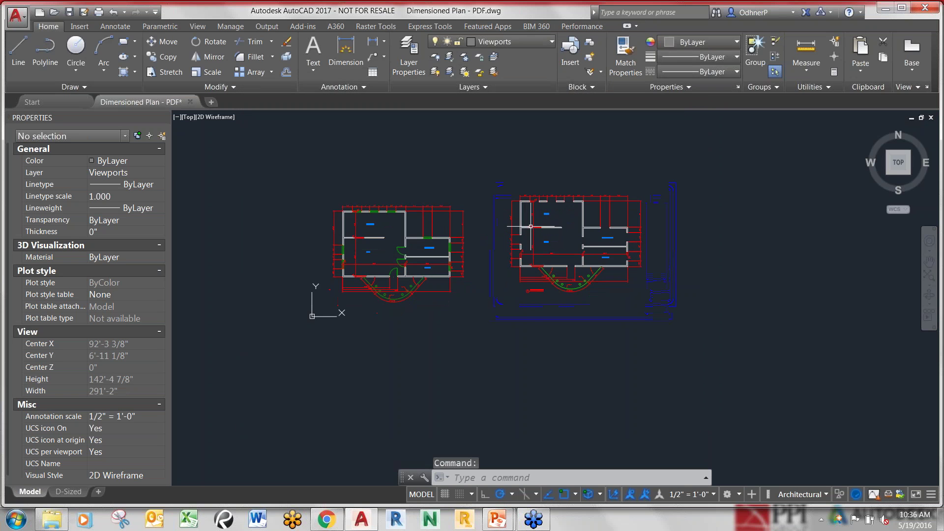